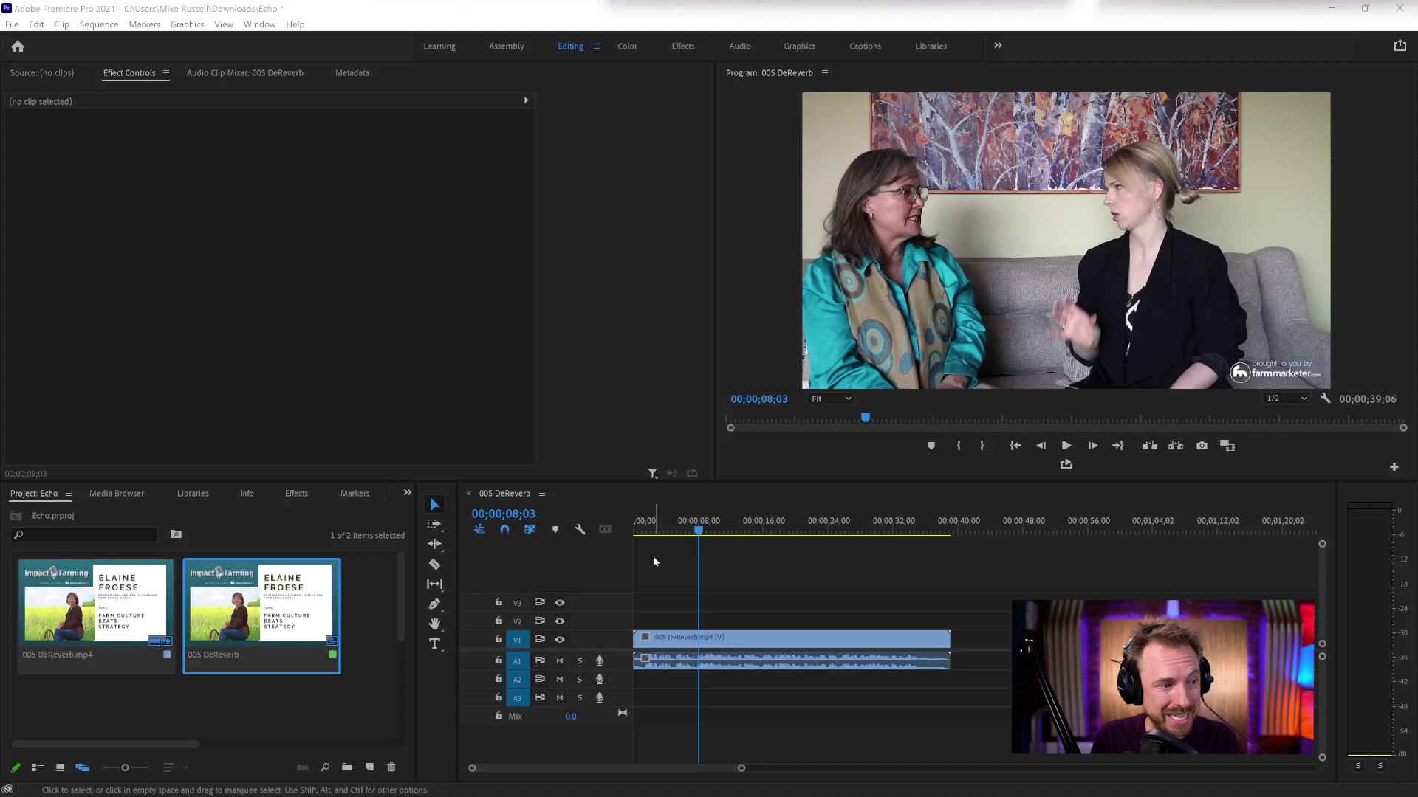
Play the interview from the timeline to hear the echo, stopping at 00;00;07;06
{"action": "left_click", "coordinate": [684, 552]}
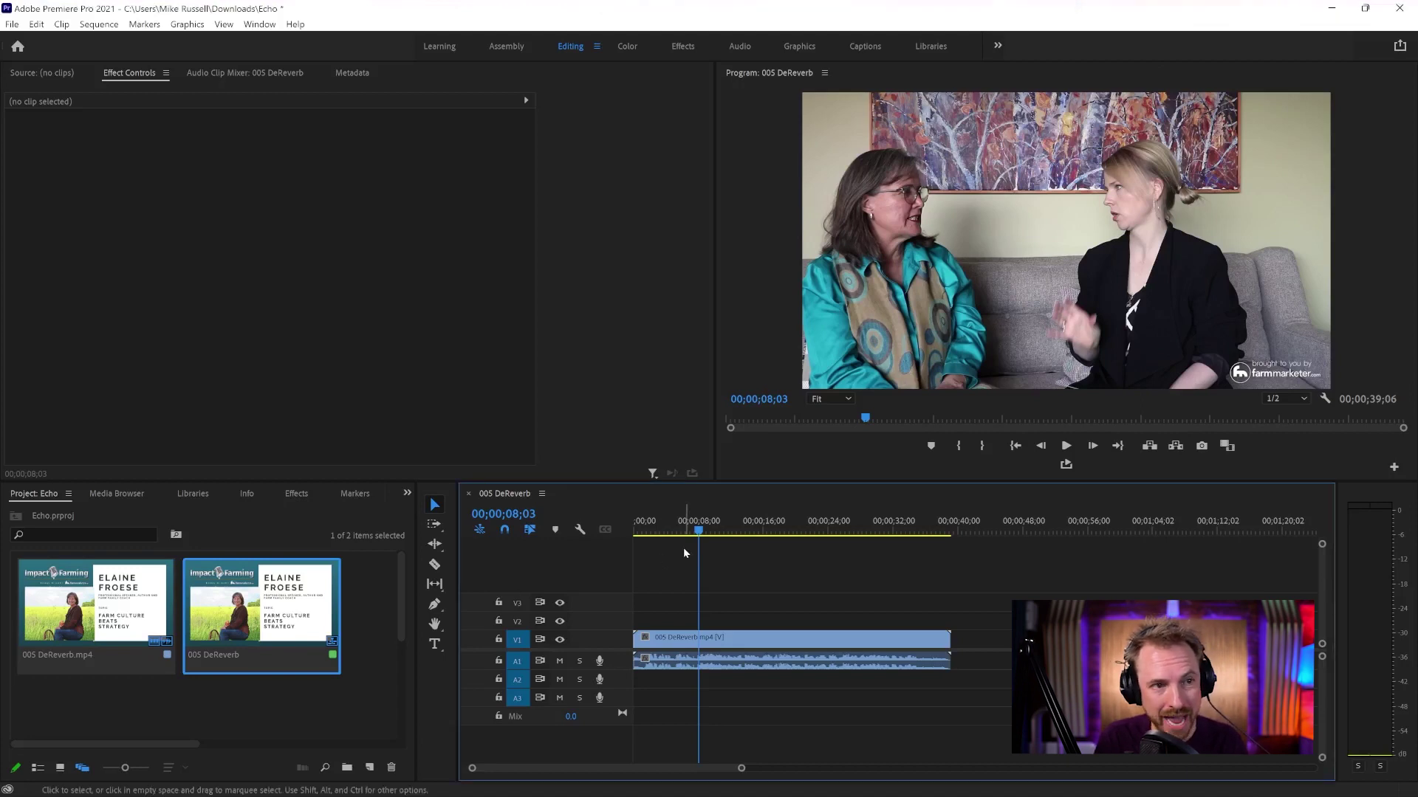
{"action": "key", "text": "space"}
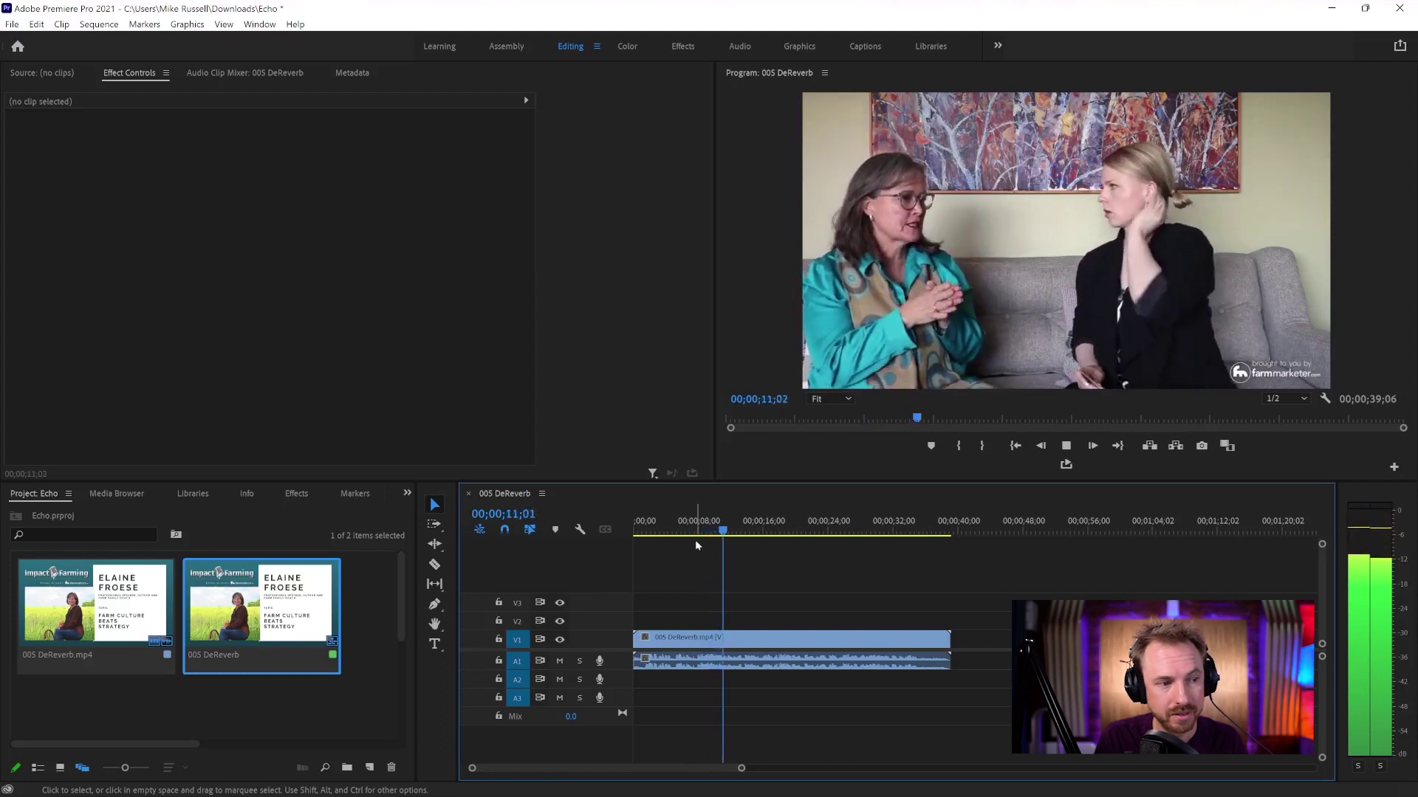
{"action": "left_click", "coordinate": [694, 531]}
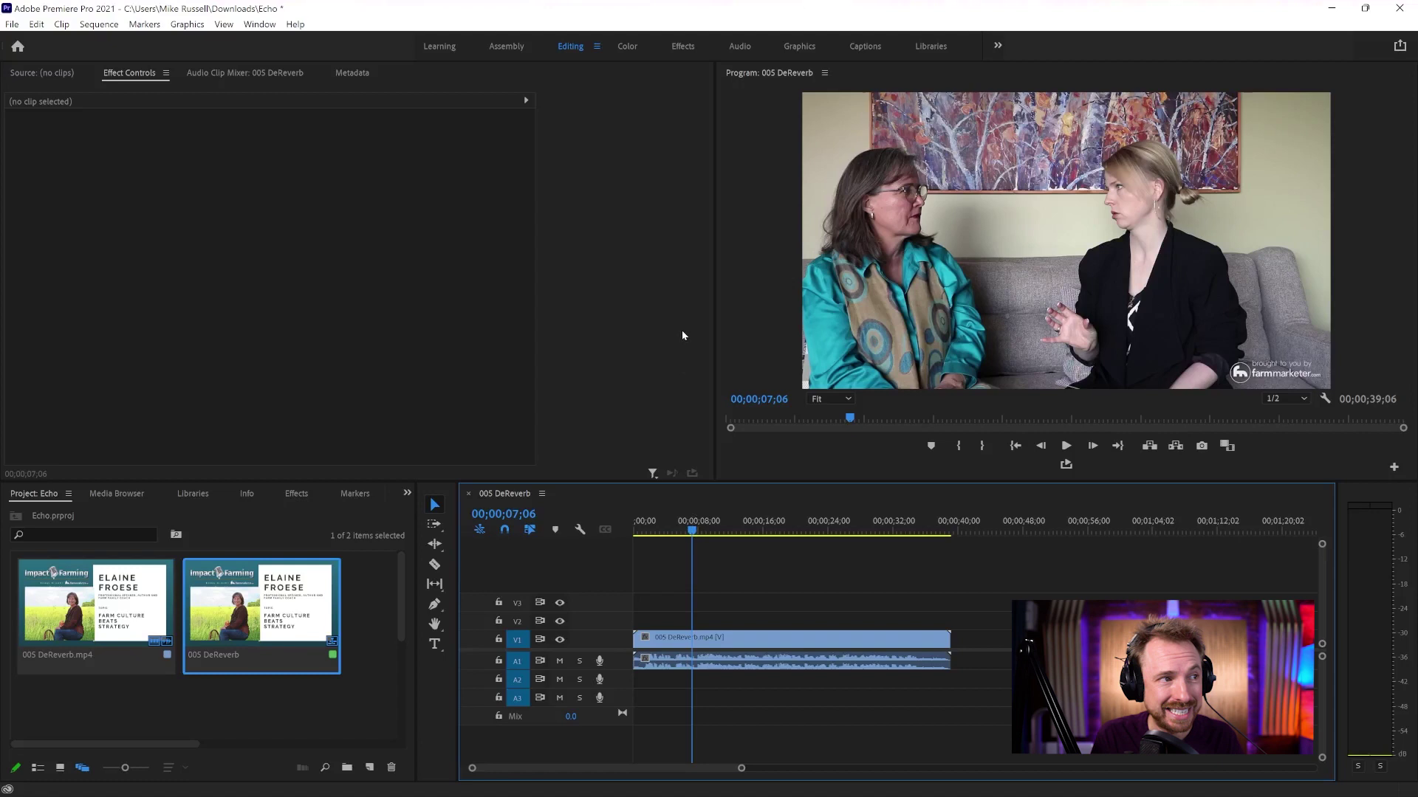
Search the effects for 'dere' and apply DeReverb to the interview's A1 audio clip
{"action": "left_click", "coordinate": [297, 494]}
{"action": "left_click", "coordinate": [103, 512]}
{"action": "type", "text": "dere"}
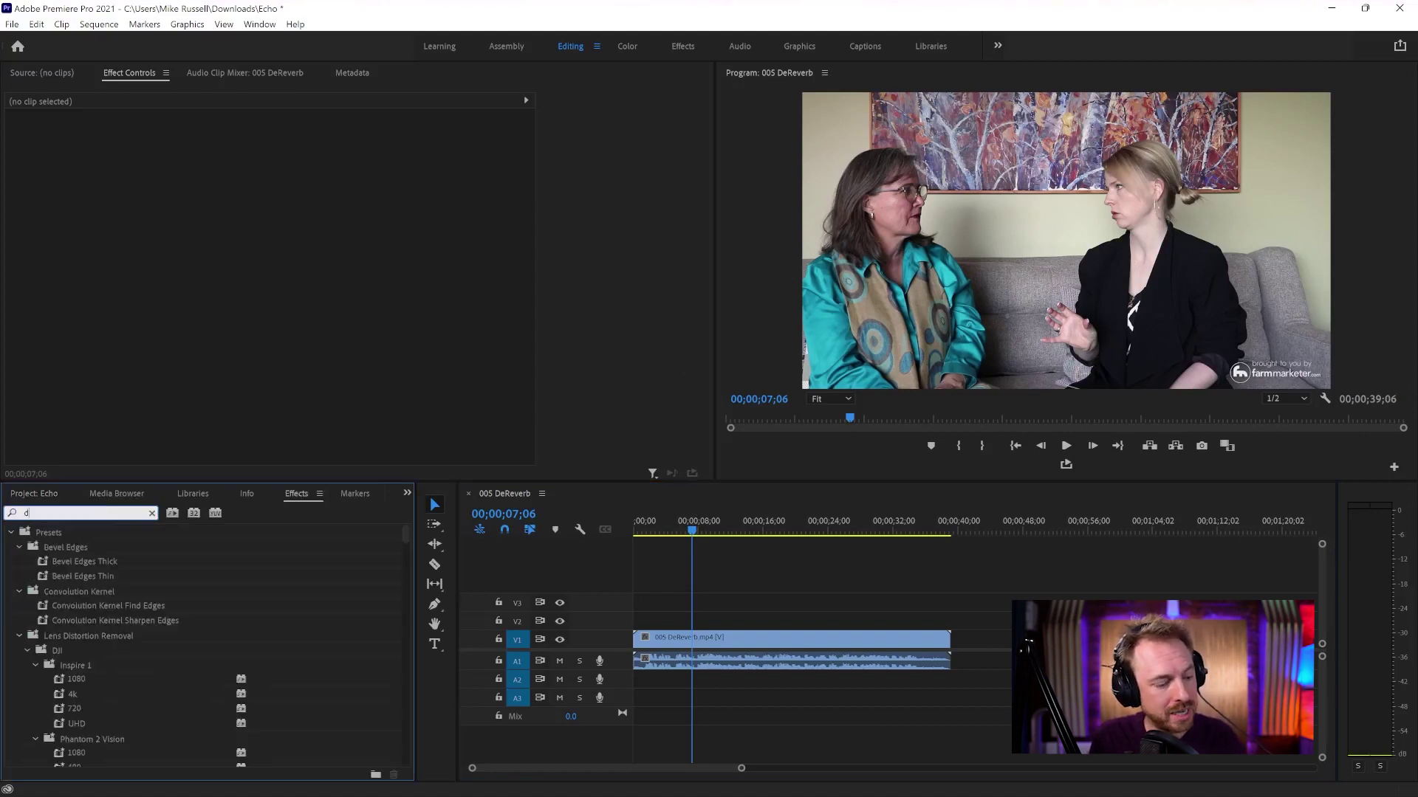
{"action": "left_click", "coordinate": [61, 591]}
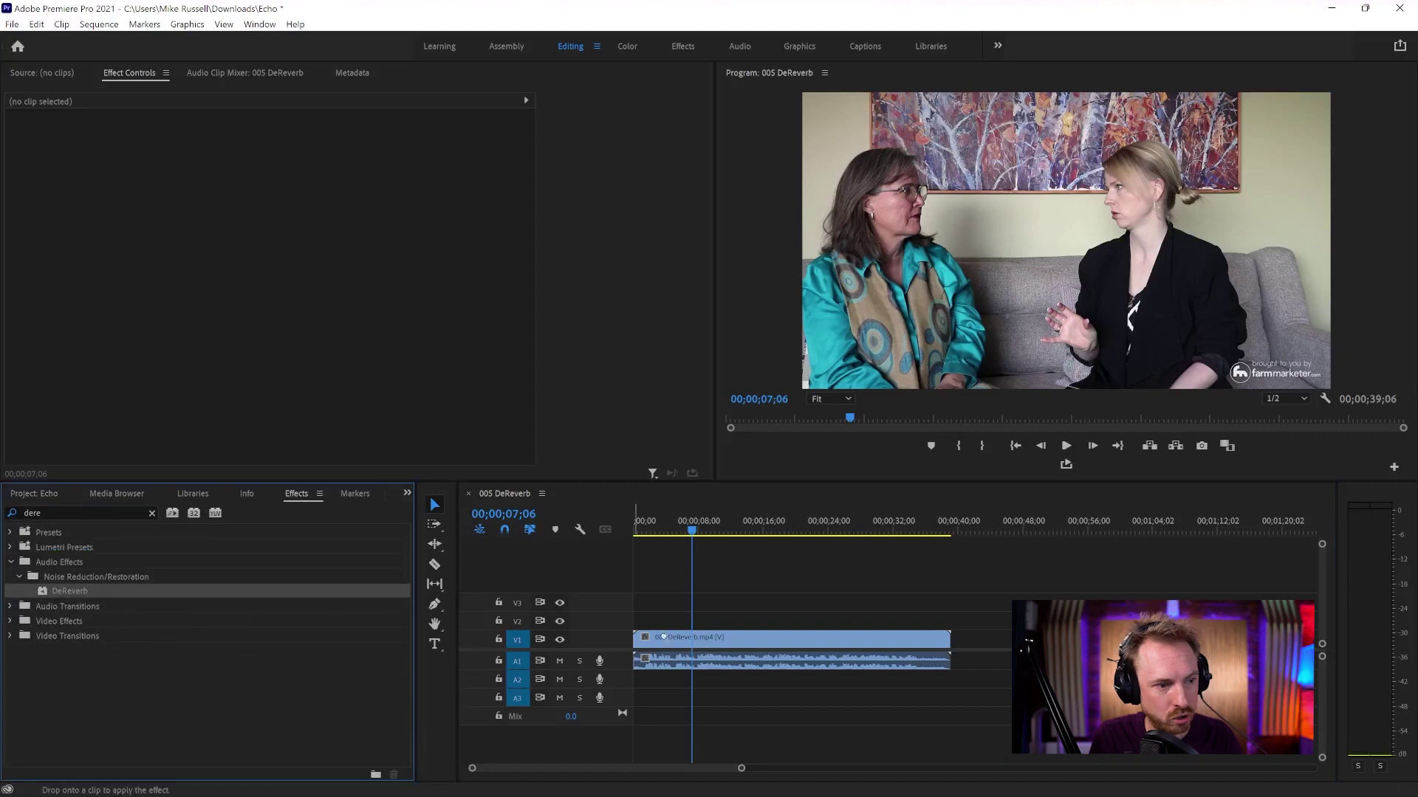
{"action": "left_click_drag", "start_coordinate": [662, 636], "coordinate": [719, 659]}
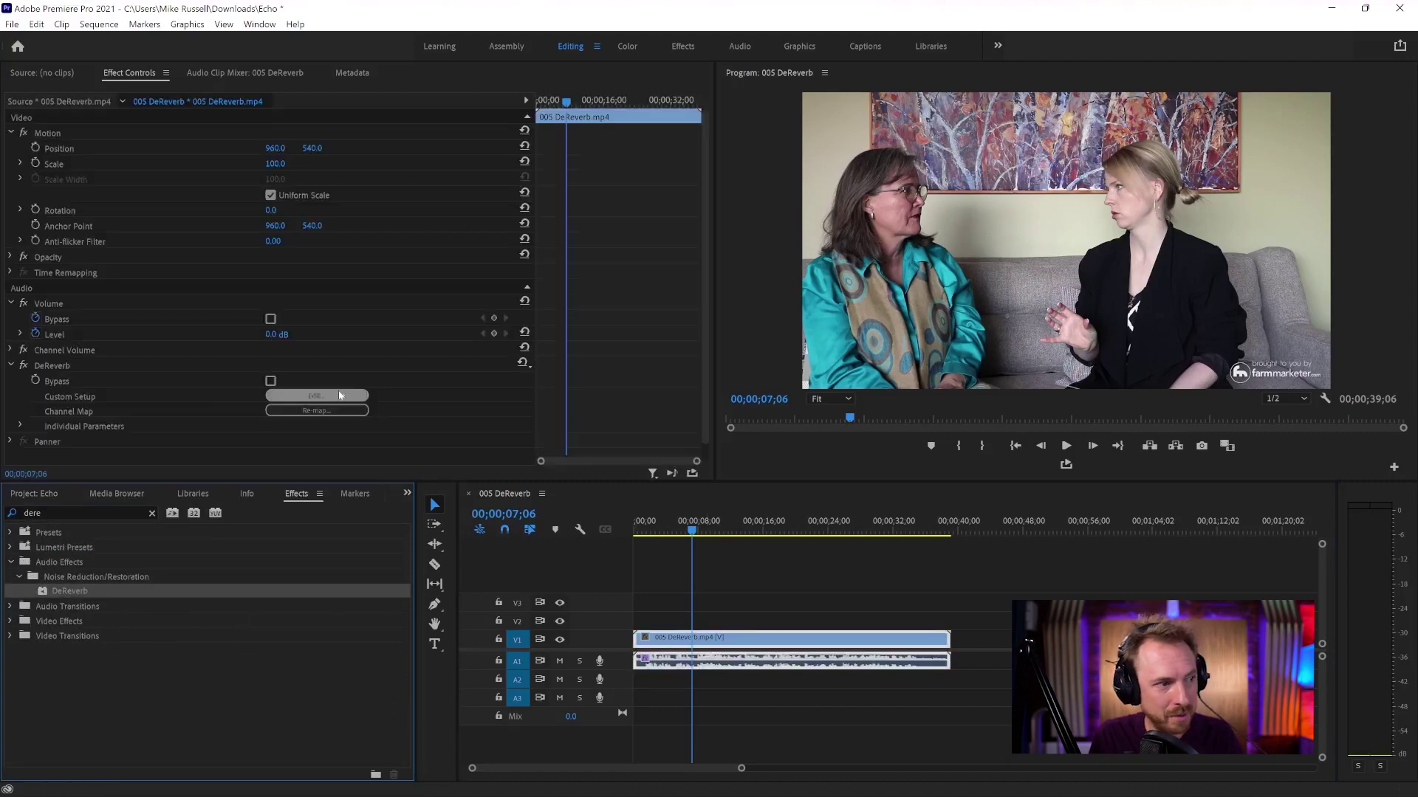
Tune the DeReverb Amount to 65% during playback, then bypass it for comparison
{"action": "left_click", "coordinate": [317, 397]}
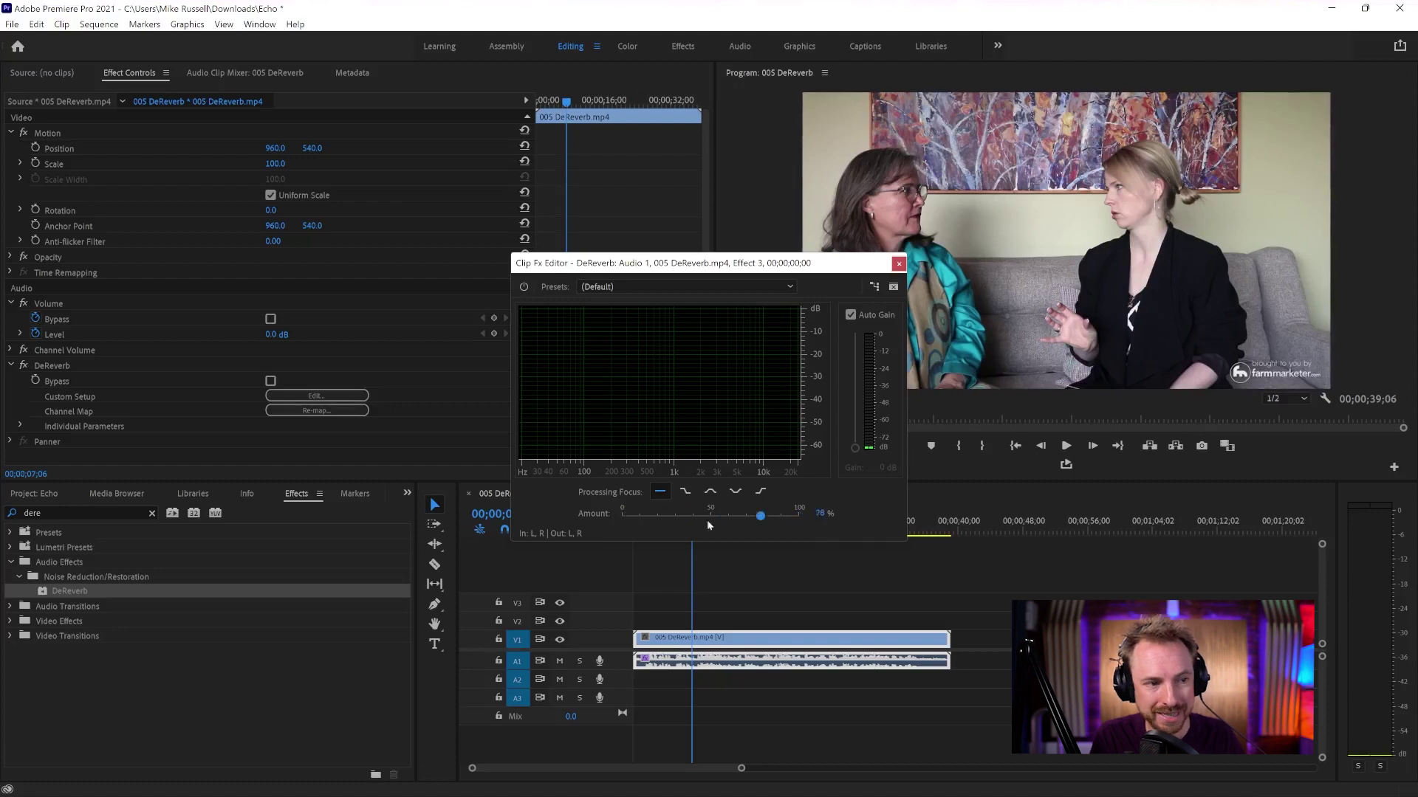
{"action": "key", "text": "space"}
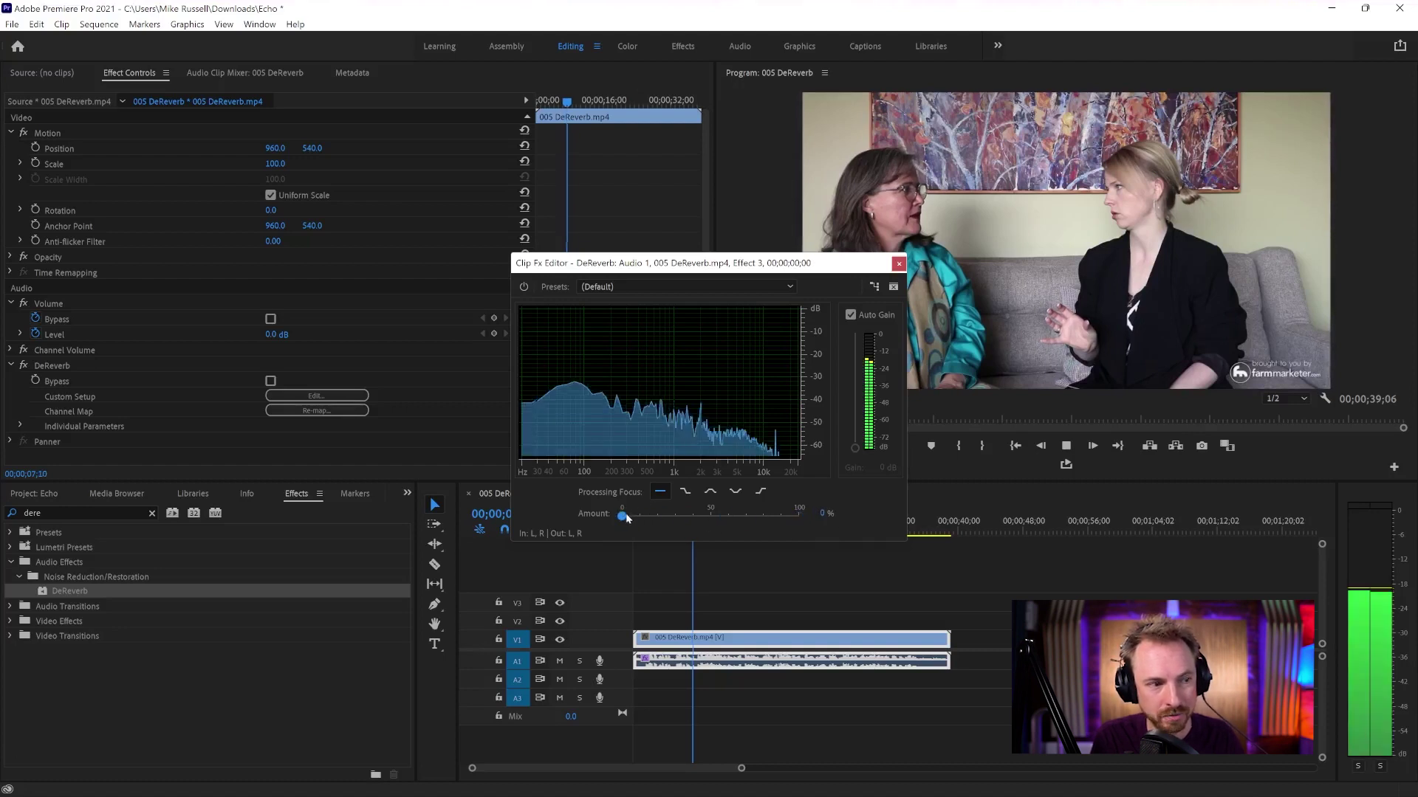
{"action": "left_click_drag", "start_coordinate": [626, 516], "coordinate": [725, 522]}
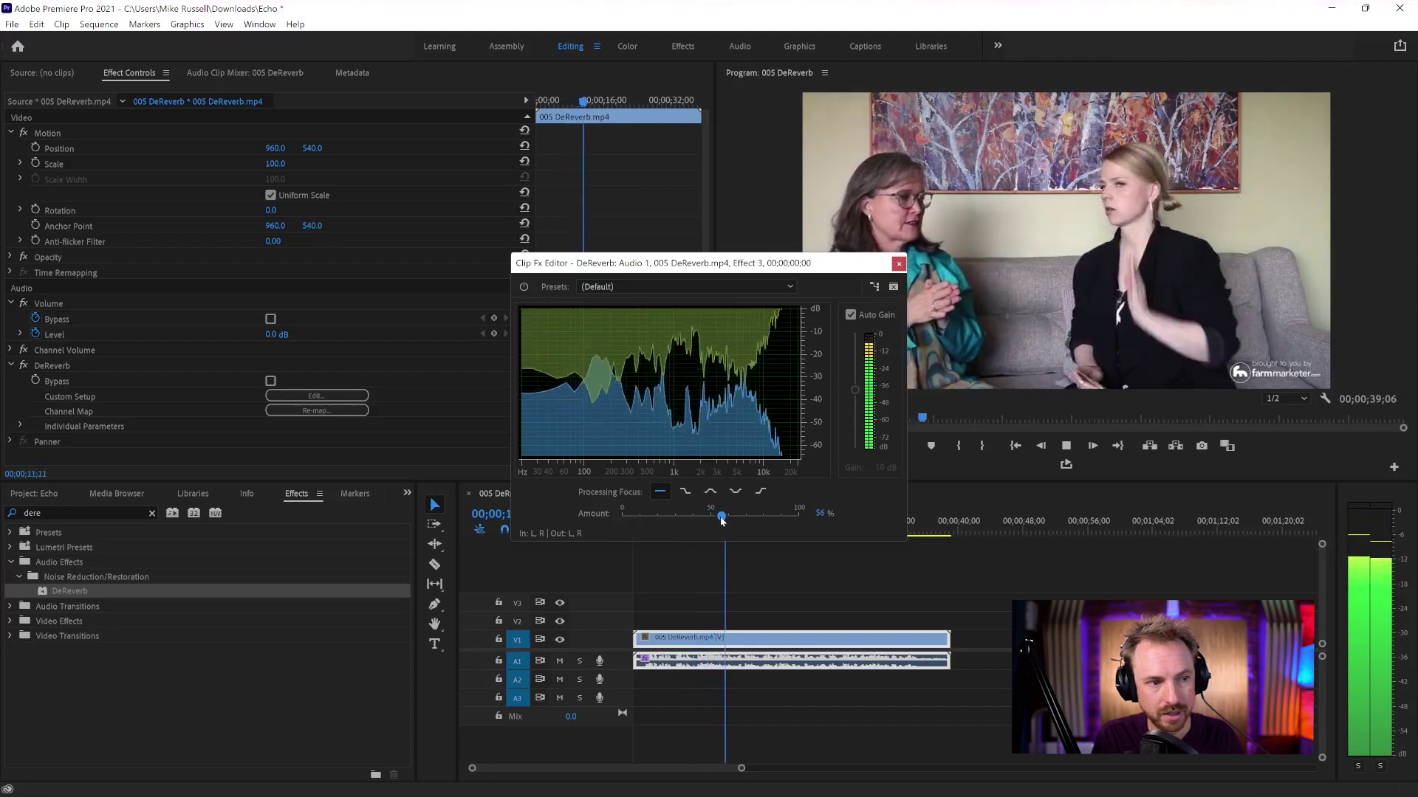
{"action": "key", "text": "space"}
{"action": "left_click_drag", "start_coordinate": [768, 264], "coordinate": [694, 208]}
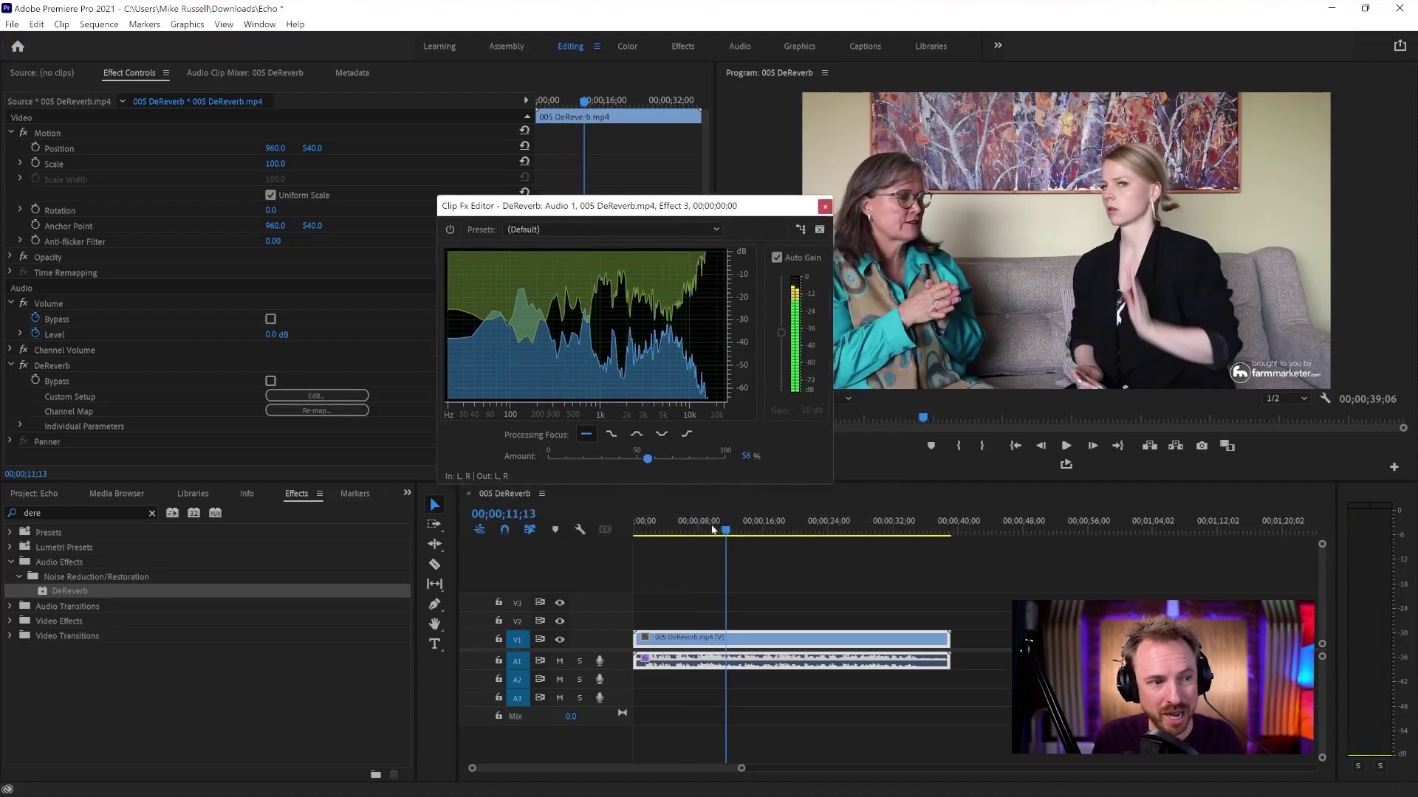
{"action": "key", "text": "space"}
{"action": "mouse_move", "coordinate": [647, 459]}
{"action": "left_mouse_down"}
{"action": "mouse_move", "coordinate": [612, 459]}
{"action": "mouse_move", "coordinate": [663, 465]}
{"action": "left_mouse_up"}
{"action": "key", "text": "space"}
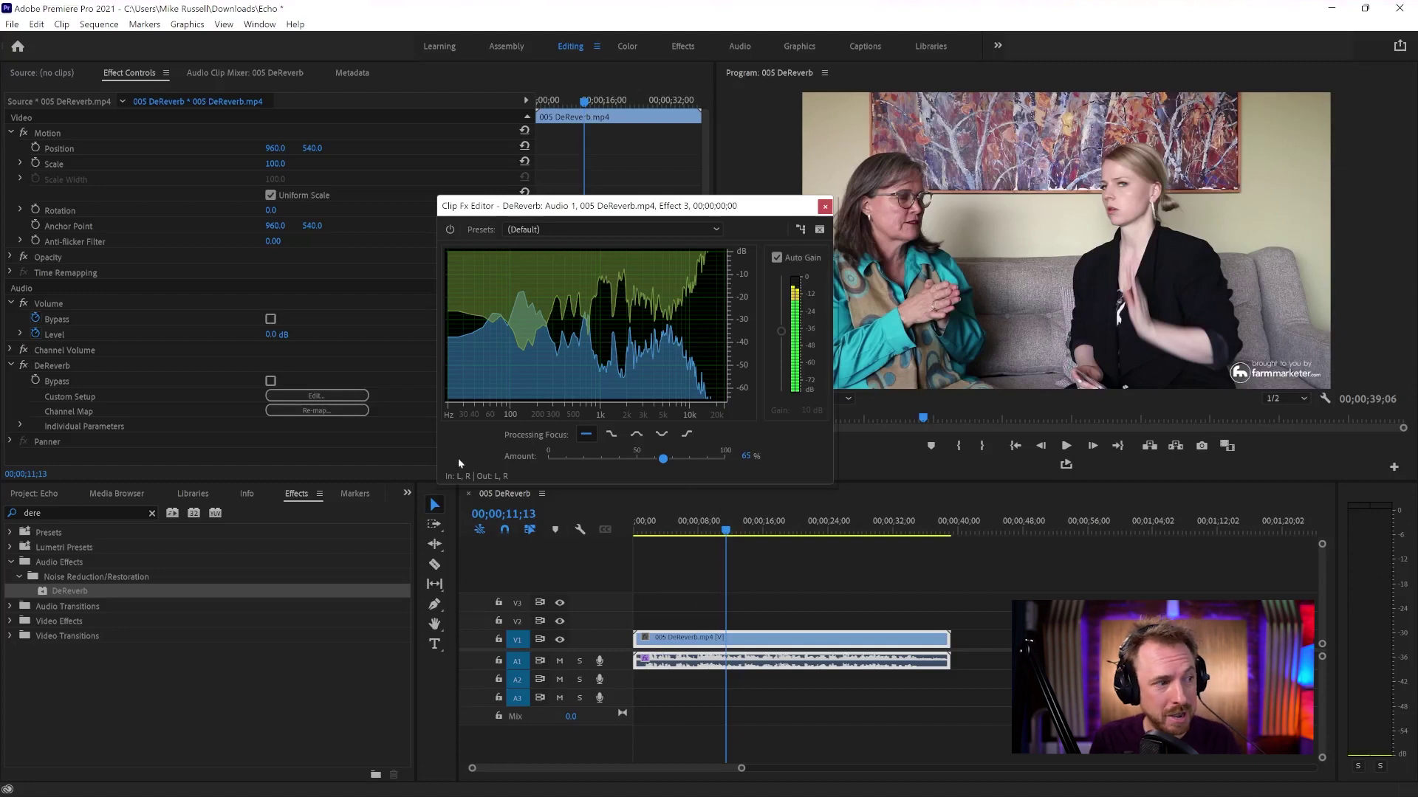
{"action": "left_click", "coordinate": [270, 381]}
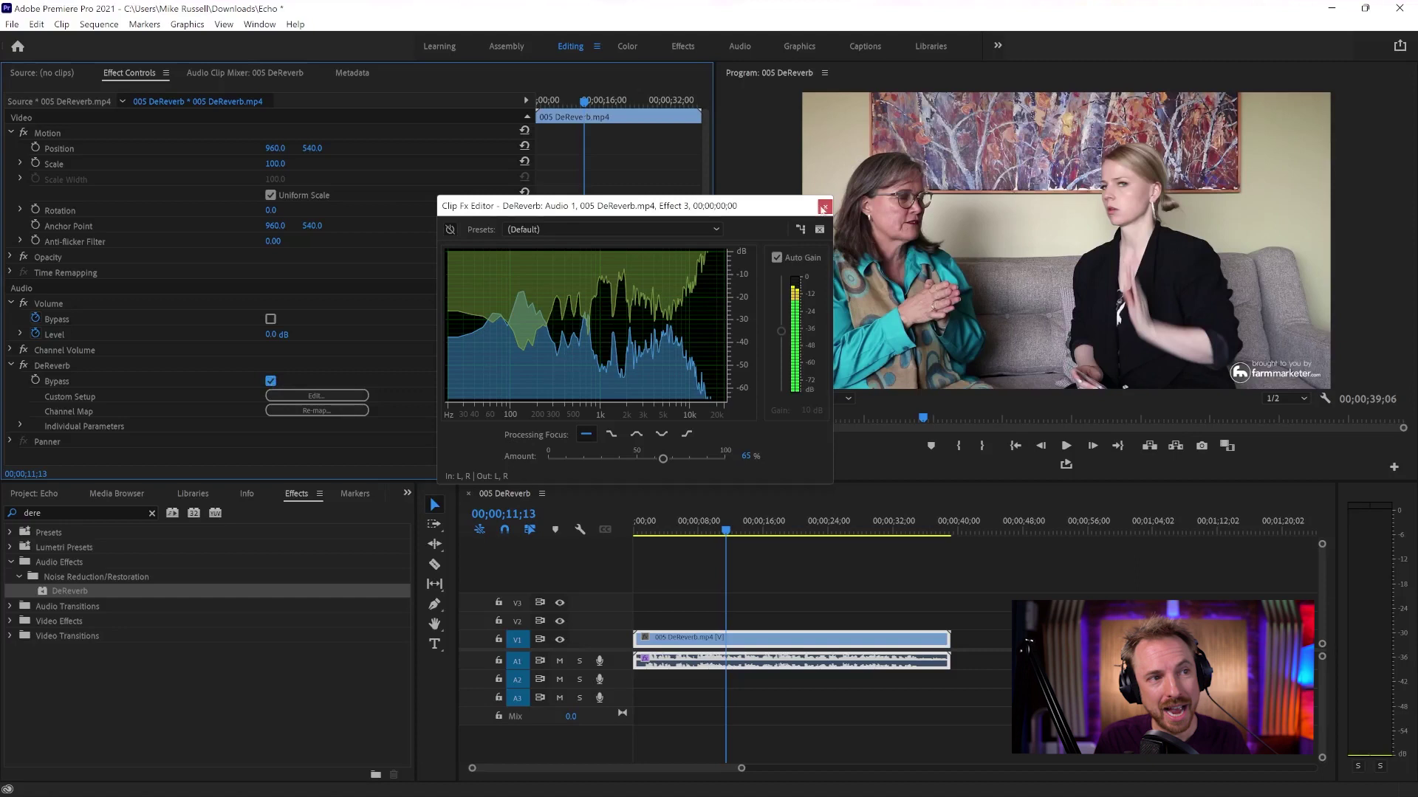
Close the DeReverb editor and apply the Parametric Equalizer ('para') to the interview audio
{"action": "left_click", "coordinate": [825, 207]}
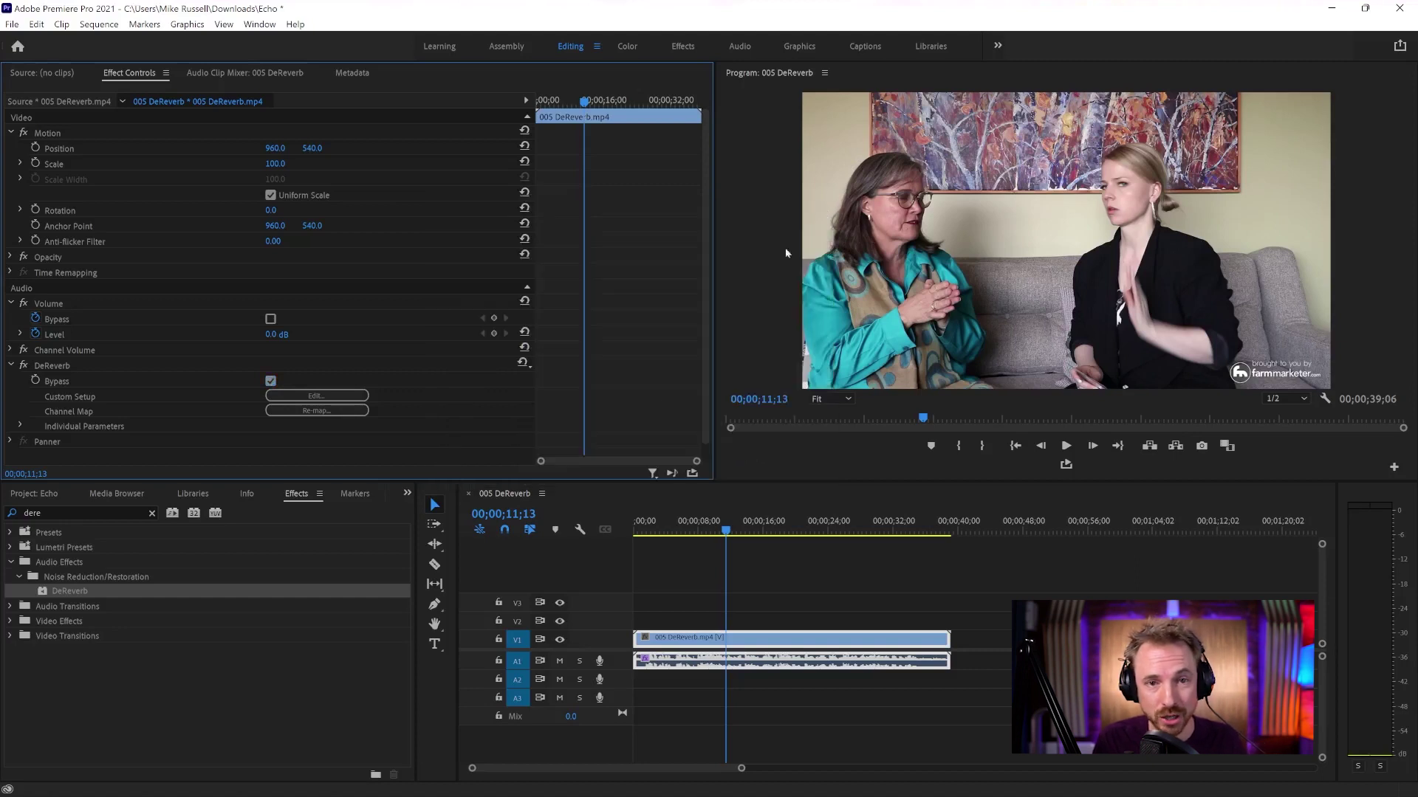
{"action": "left_click", "coordinate": [123, 512]}
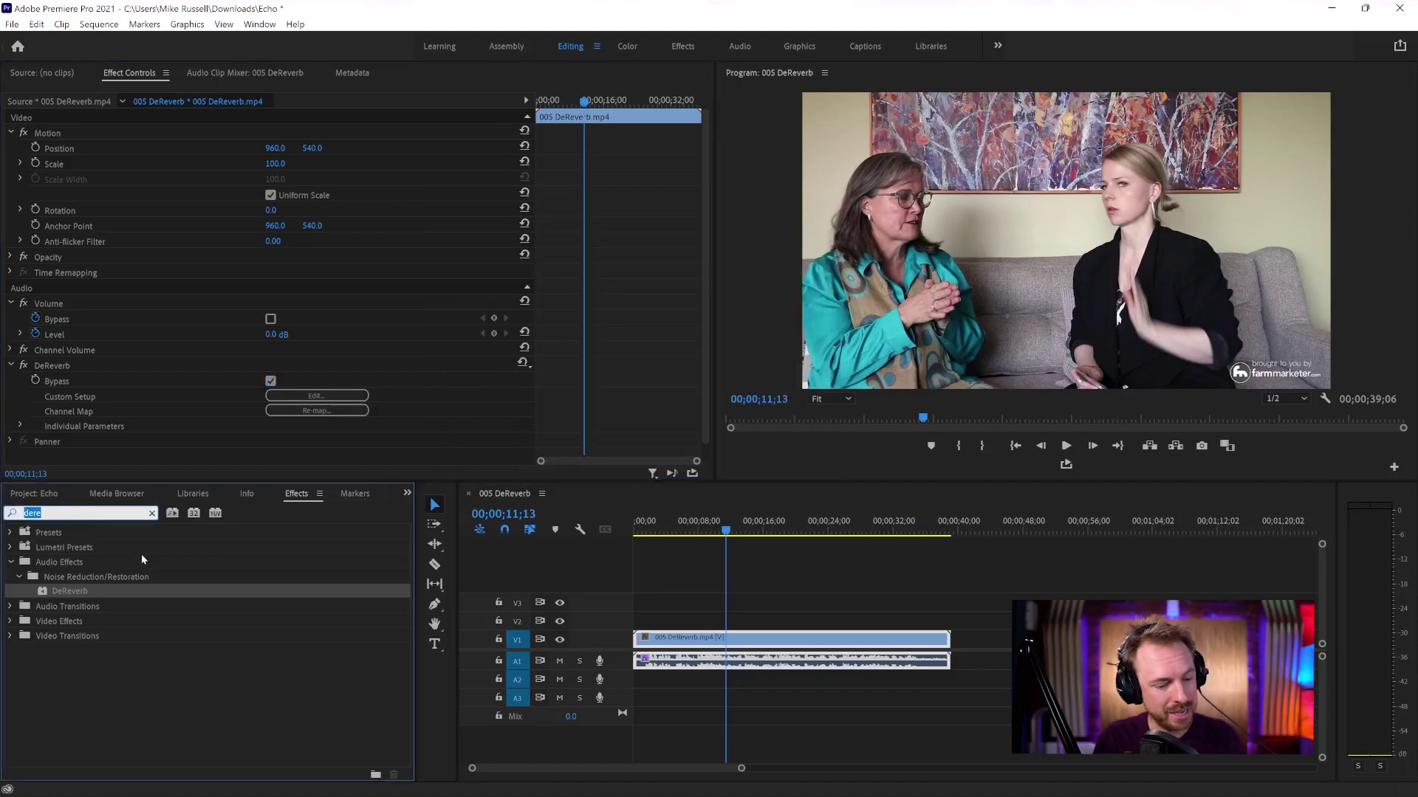
{"action": "type", "text": "para"}
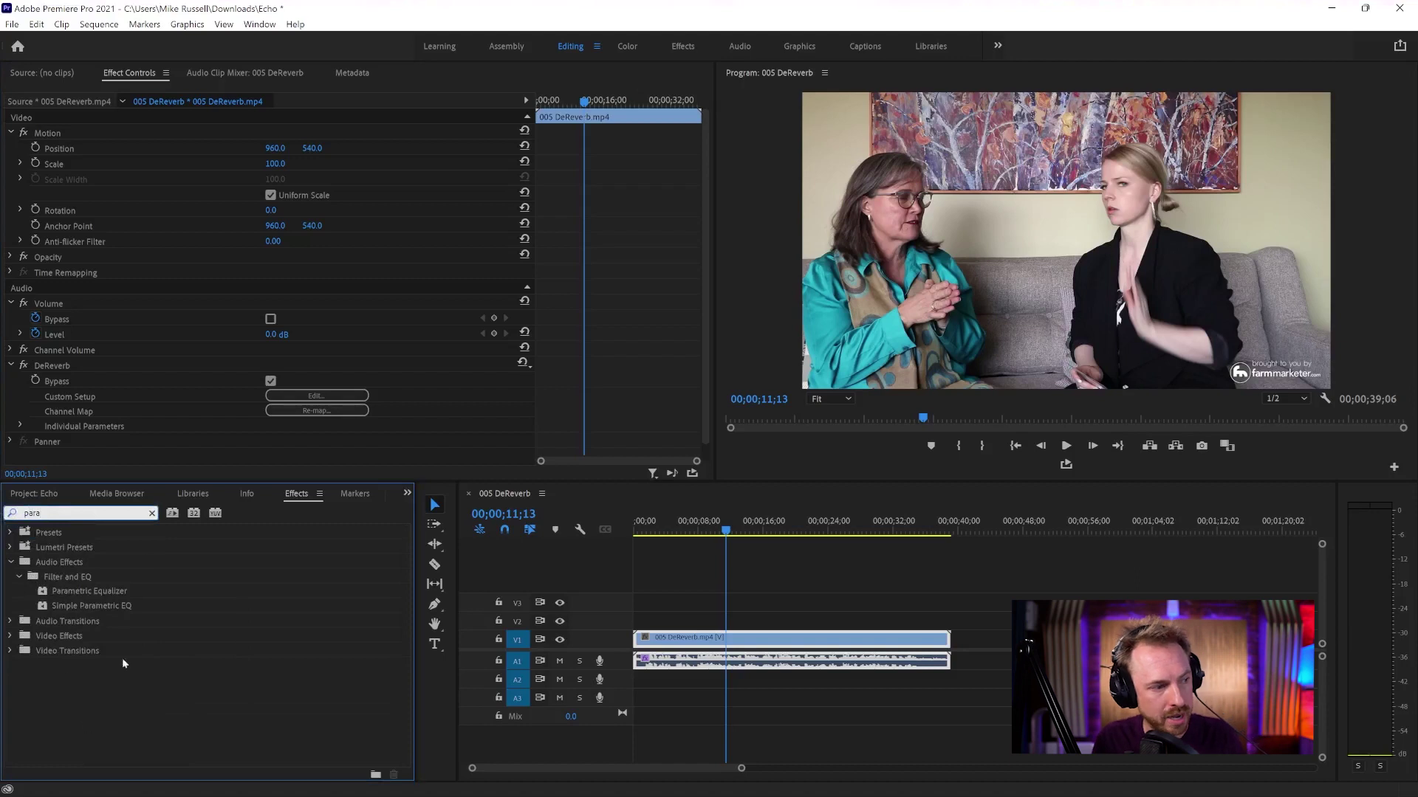
{"action": "left_click_drag", "start_coordinate": [98, 596], "coordinate": [698, 663]}
{"action": "scroll", "coordinate": [440, 370], "scroll_direction": "down", "scroll_amount": 3}
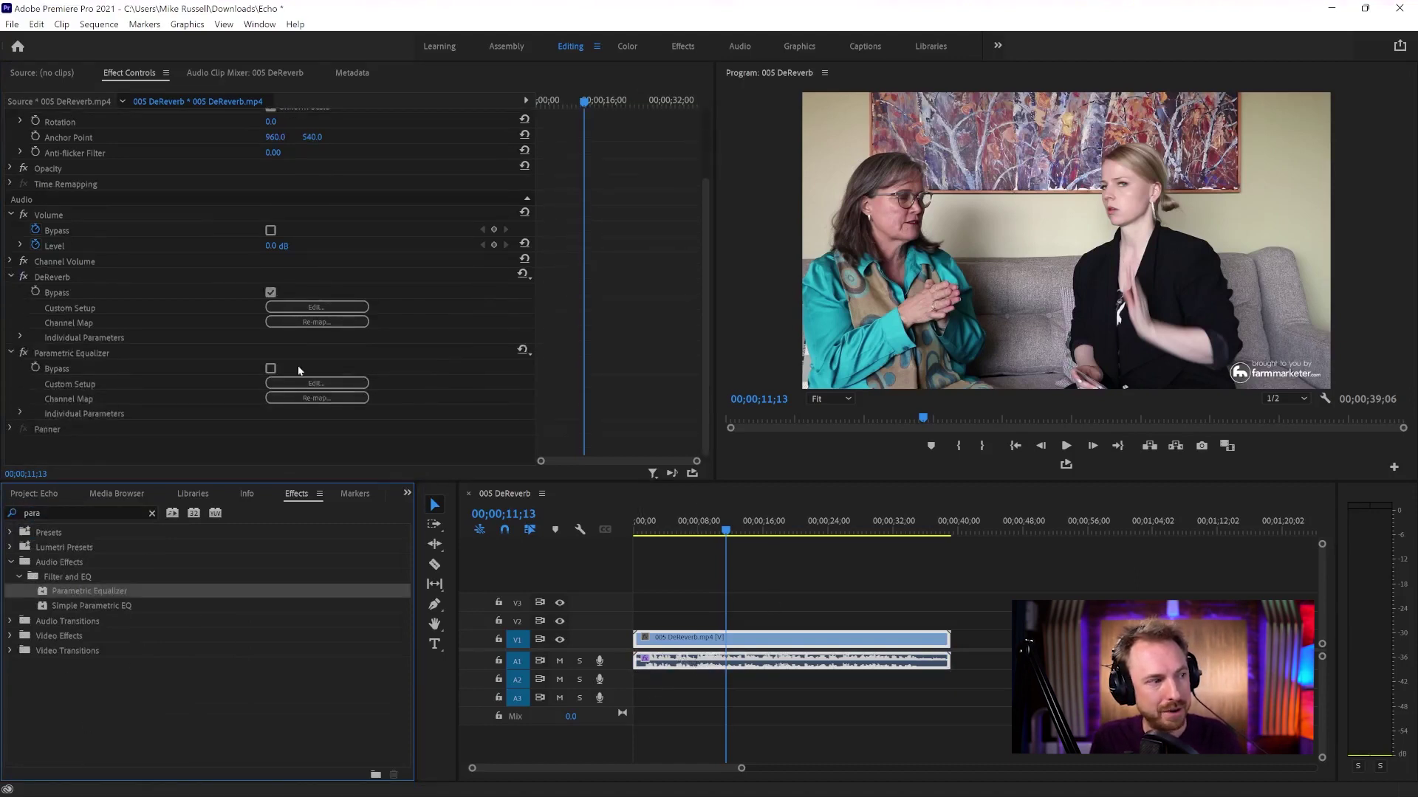
Boost equalizer band 3 by 7.9 dB at 710 Hz with a Q/Width of 16
{"action": "left_click", "coordinate": [317, 383]}
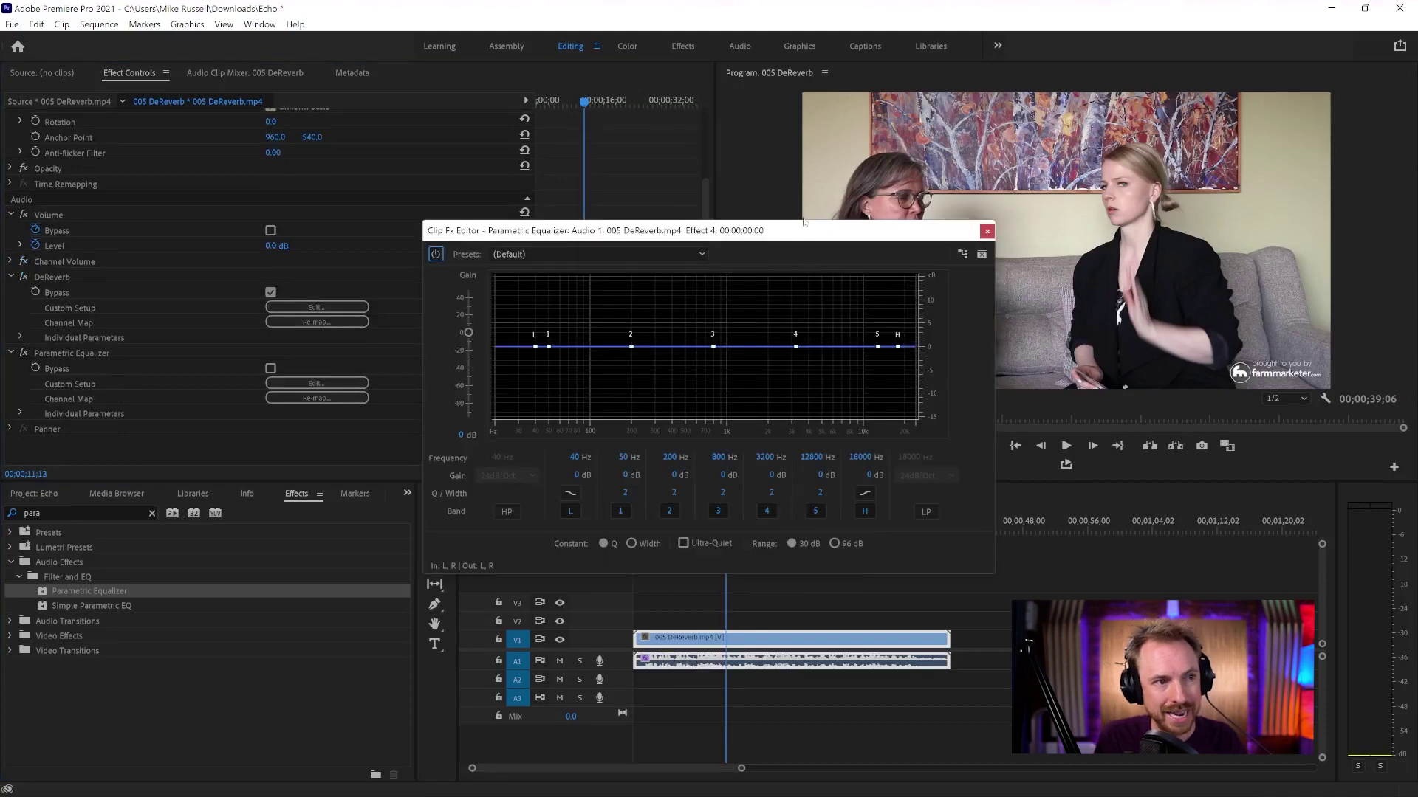
{"action": "left_click_drag", "start_coordinate": [804, 224], "coordinate": [638, 113]}
{"action": "left_click", "coordinate": [697, 530]}
{"action": "key", "text": "space"}
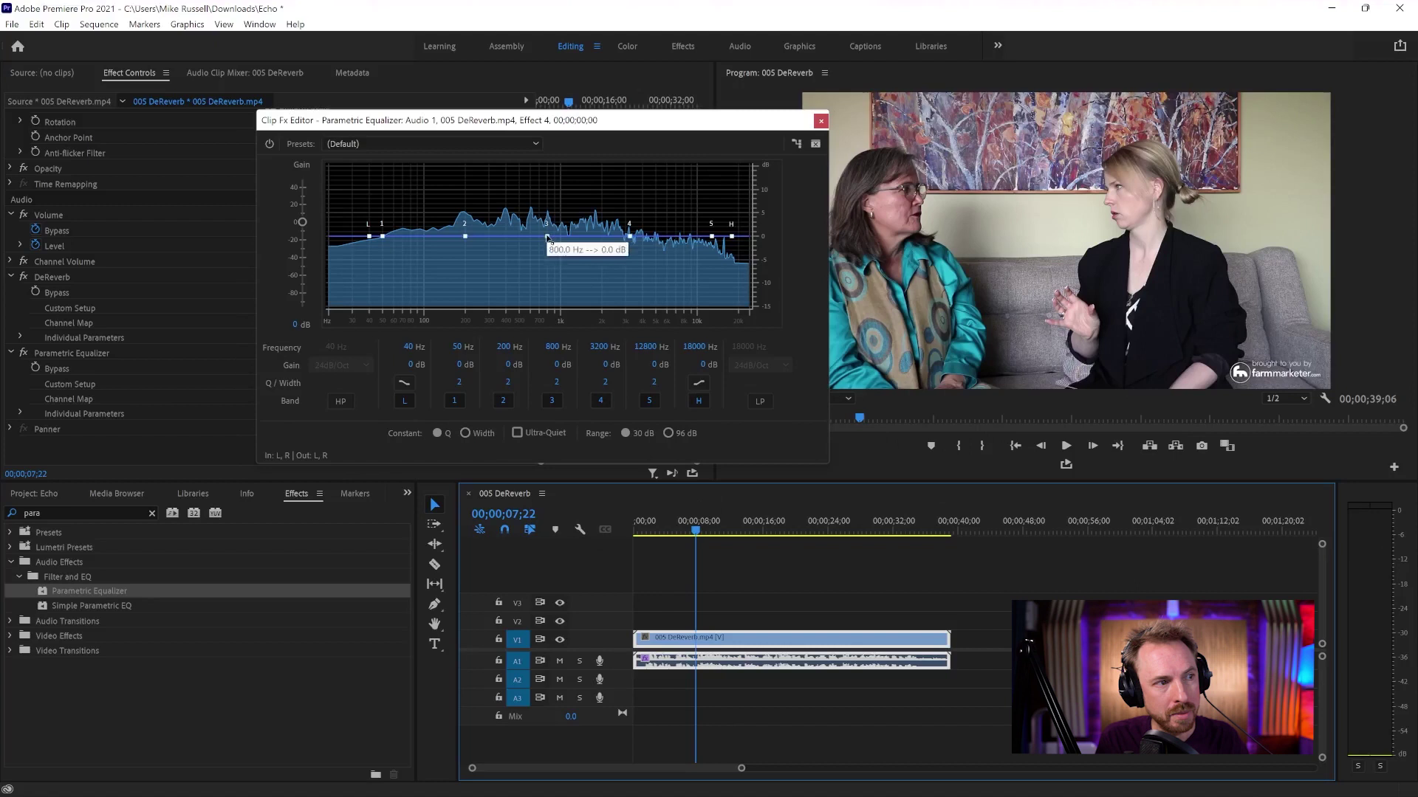
{"action": "left_click_drag", "start_coordinate": [547, 238], "coordinate": [541, 199]}
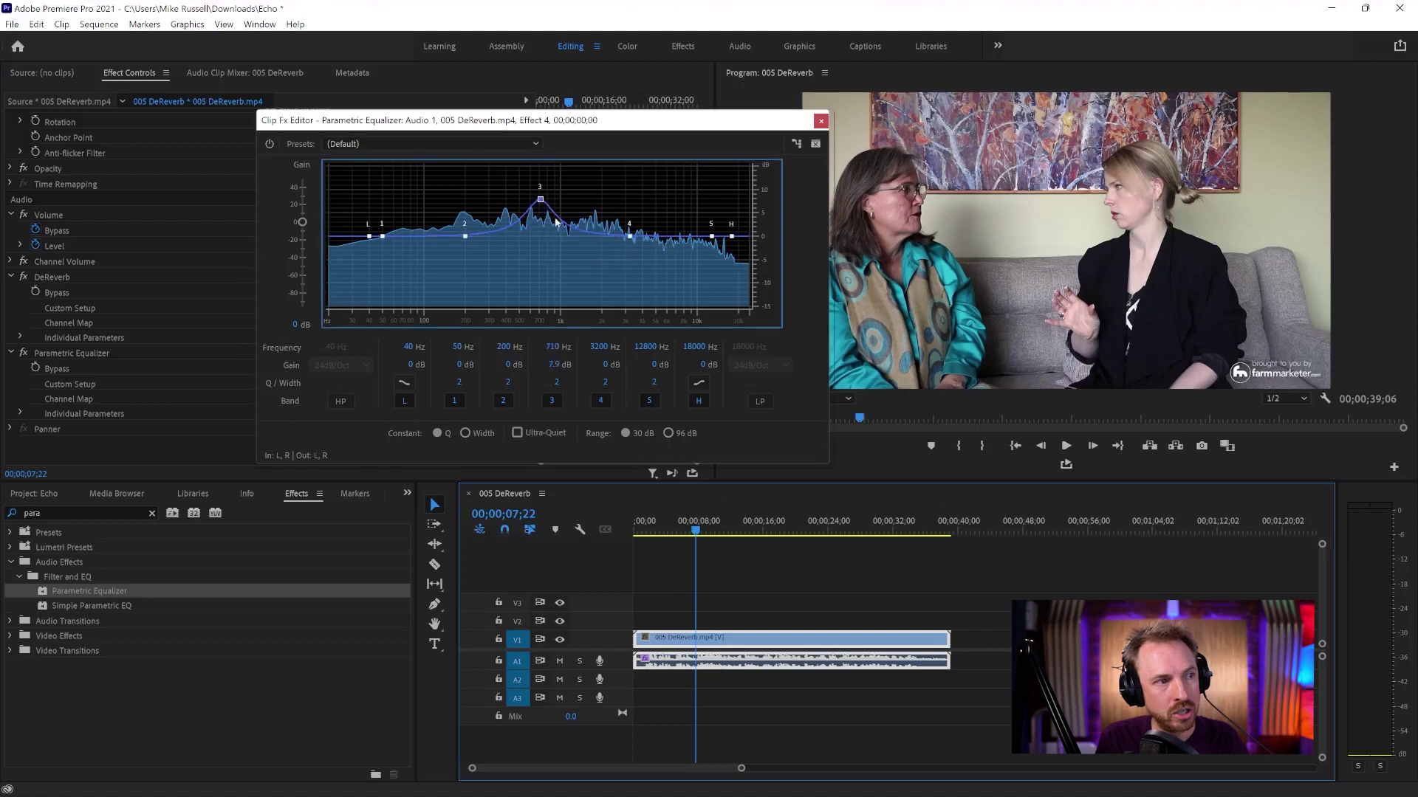
{"action": "left_click", "coordinate": [605, 383]}
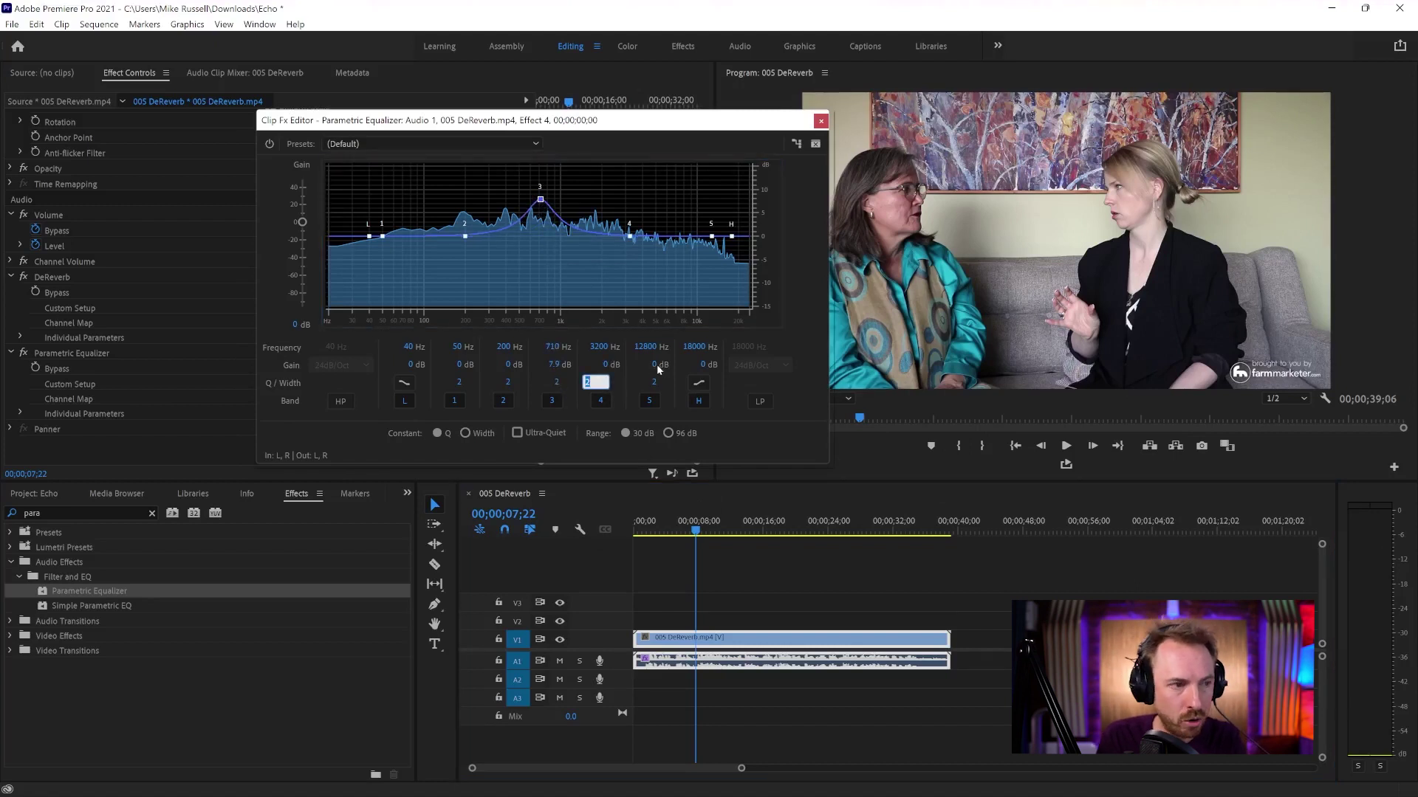
{"action": "type", "text": "16"}
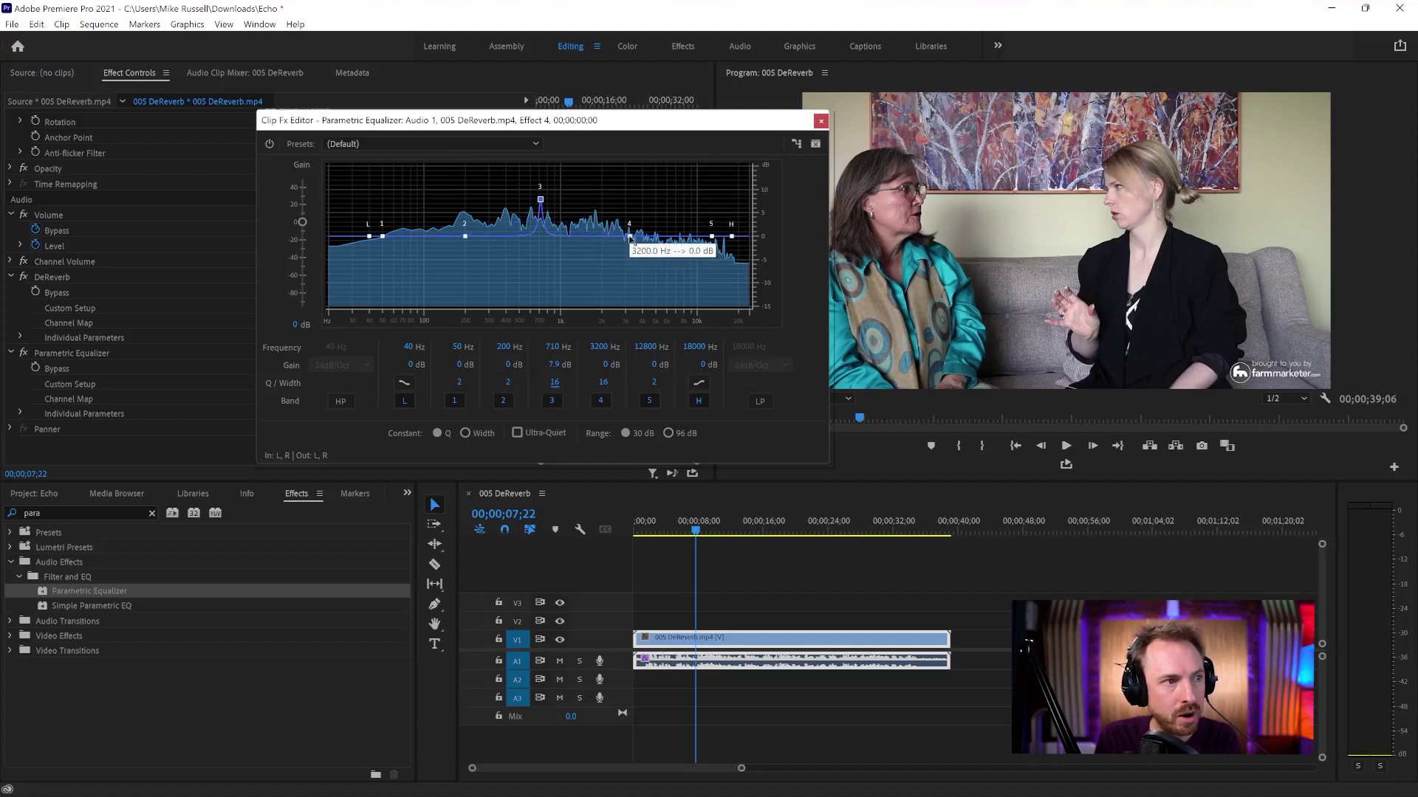
Sweep band 3 to find the ringing, then notch it to -8.6 dB at 561 Hz with width 11.1
{"action": "left_click_drag", "start_coordinate": [541, 199], "coordinate": [541, 196]}
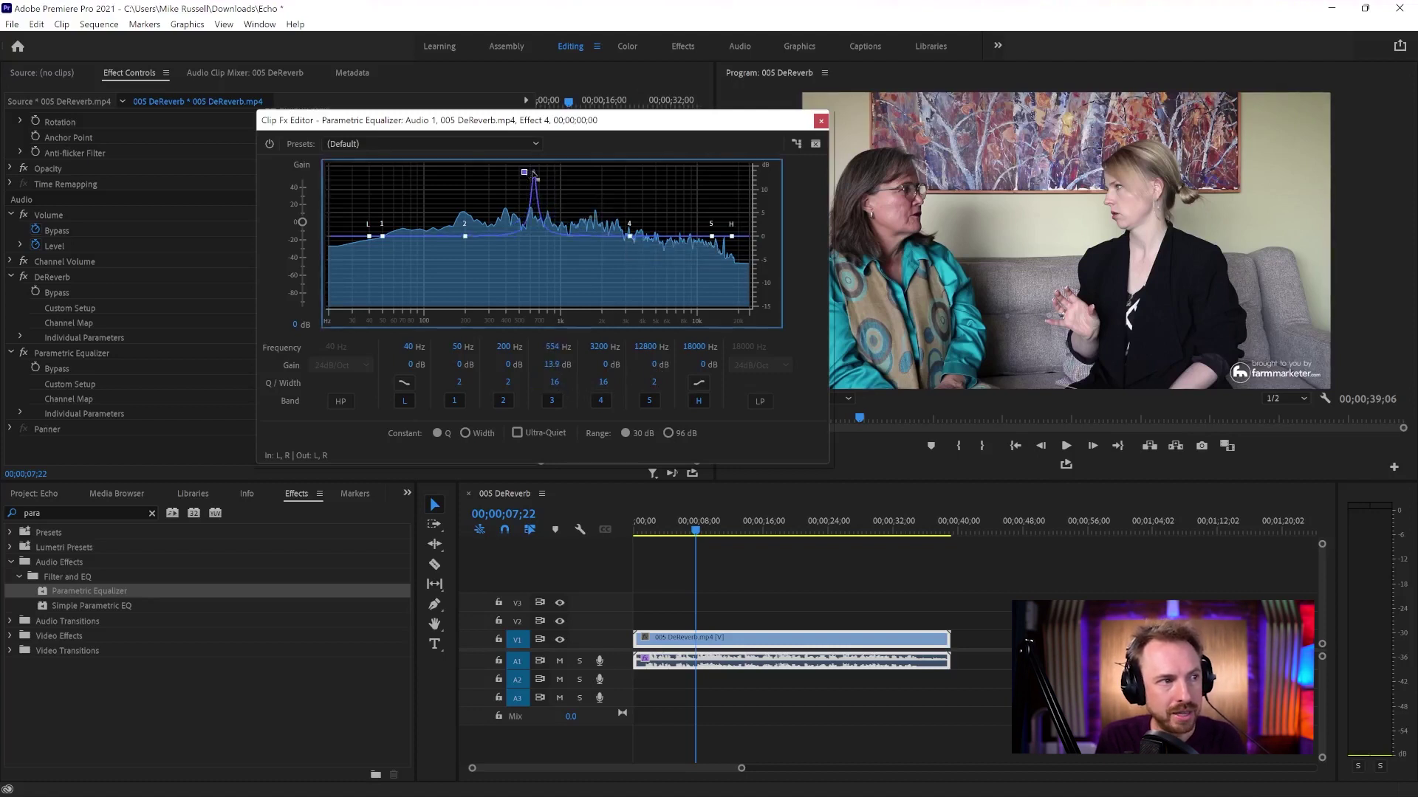
{"action": "key", "text": "space"}
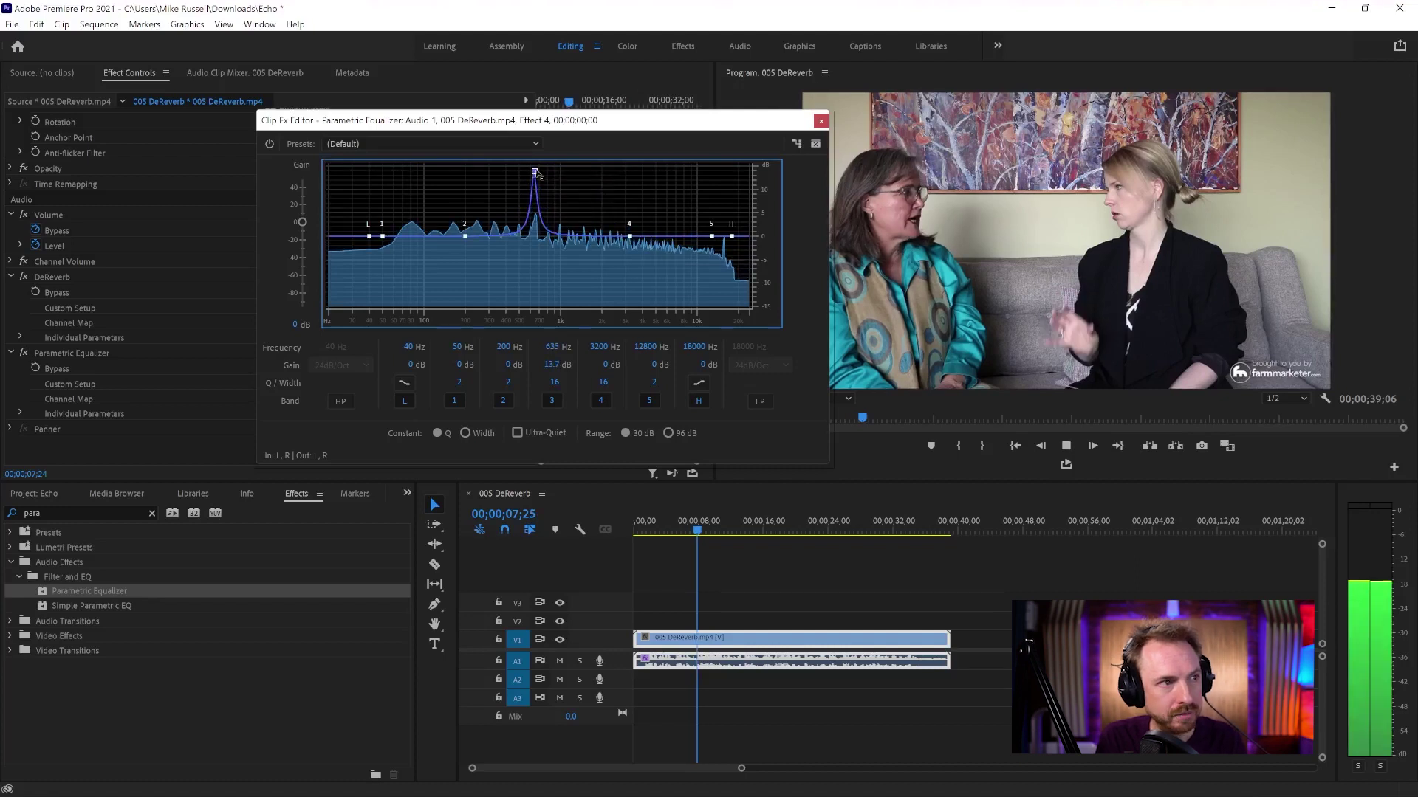
{"action": "mouse_move", "coordinate": [534, 173]}
{"action": "left_mouse_down"}
{"action": "mouse_move", "coordinate": [660, 170]}
{"action": "mouse_move", "coordinate": [525, 167]}
{"action": "left_mouse_up"}
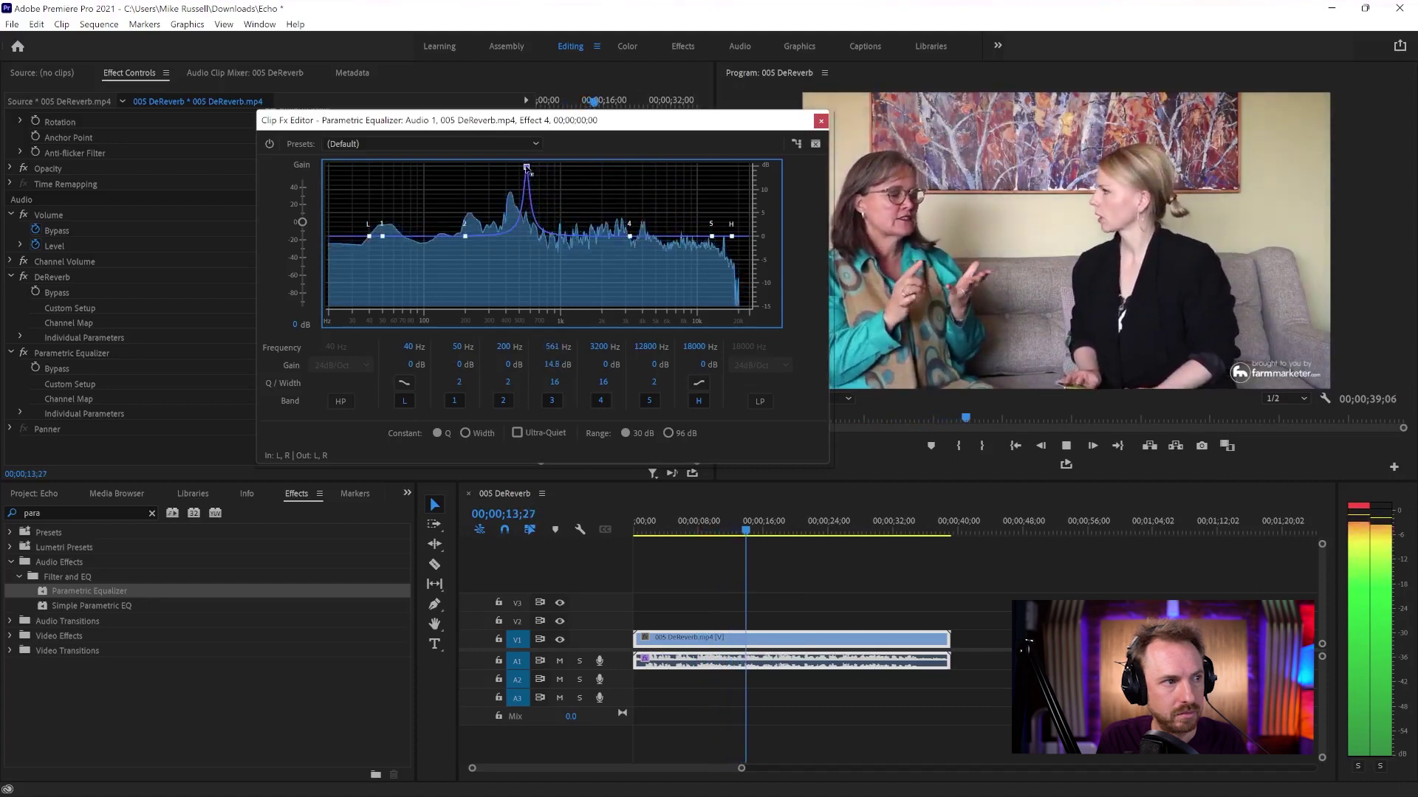
{"action": "key", "text": "space"}
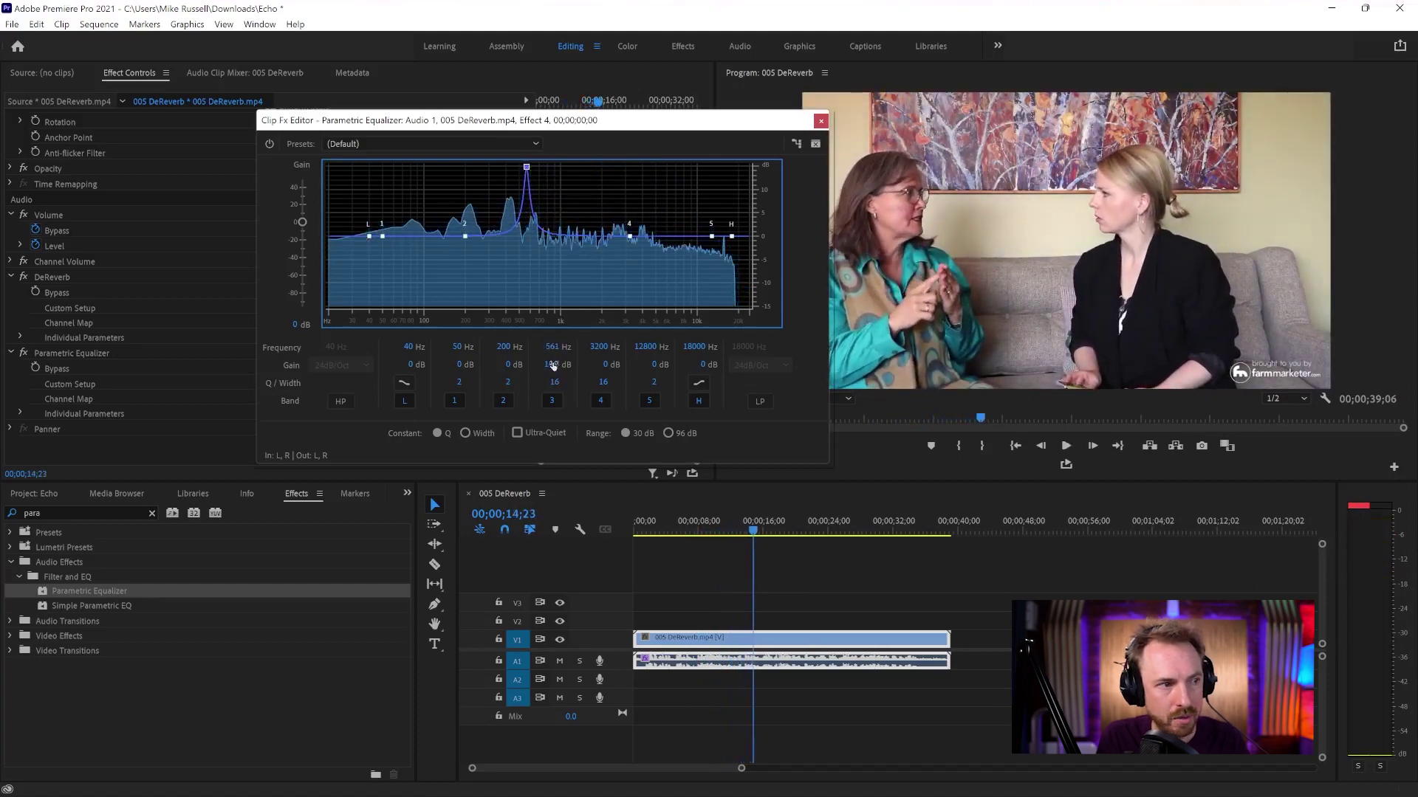
{"action": "left_click_drag", "start_coordinate": [555, 383], "coordinate": [544, 382]}
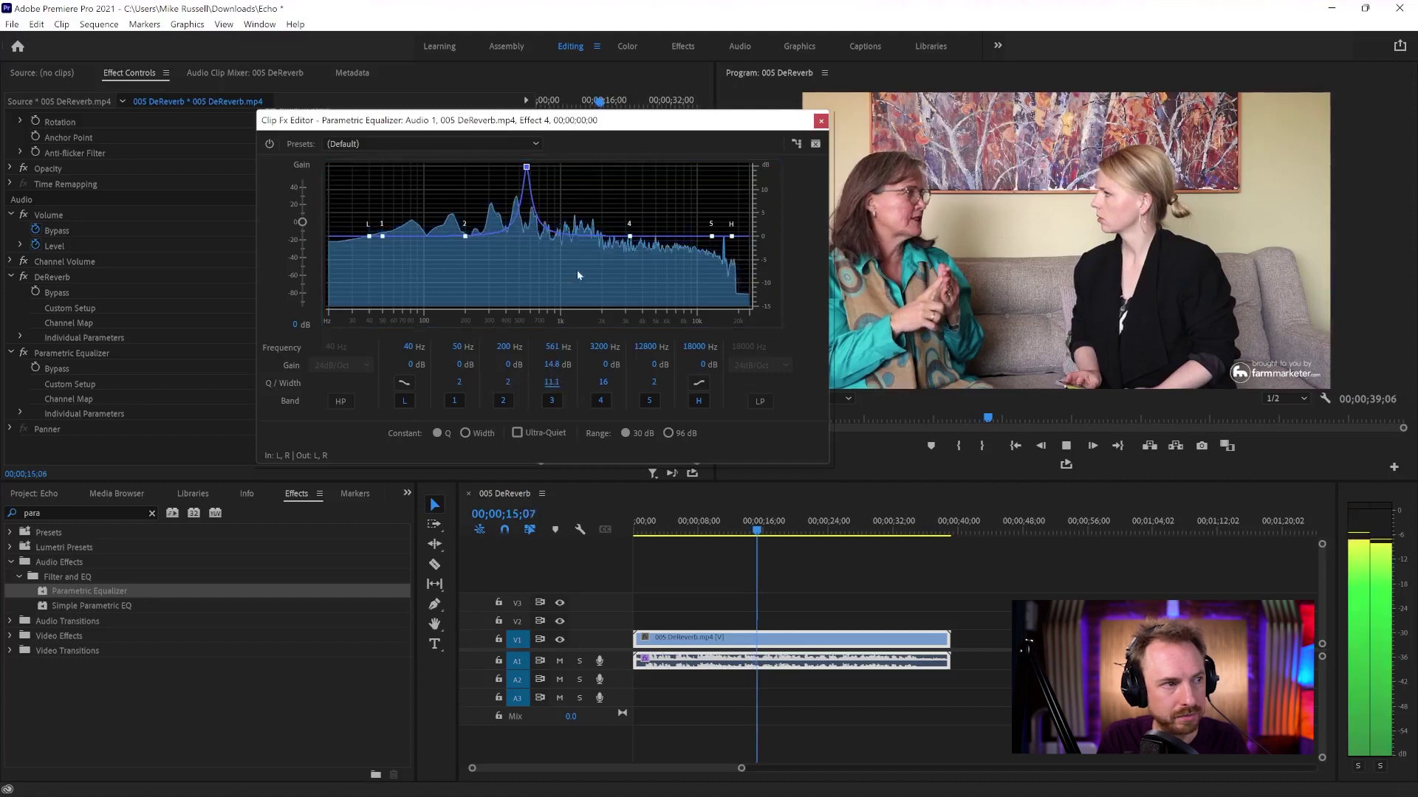
{"action": "left_click_drag", "start_coordinate": [552, 365], "coordinate": [460, 367]}
{"action": "key", "text": "space"}
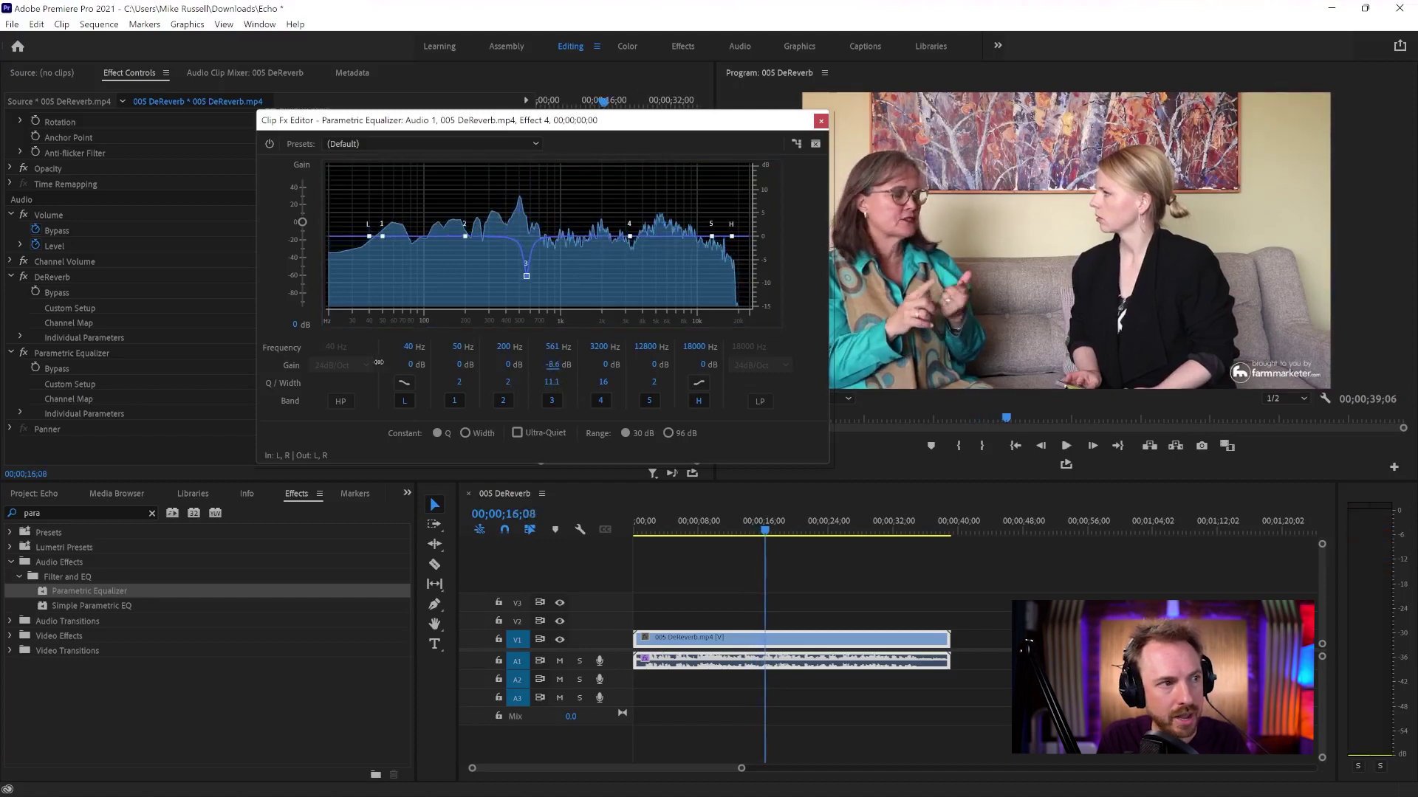
{"action": "key", "text": "space"}
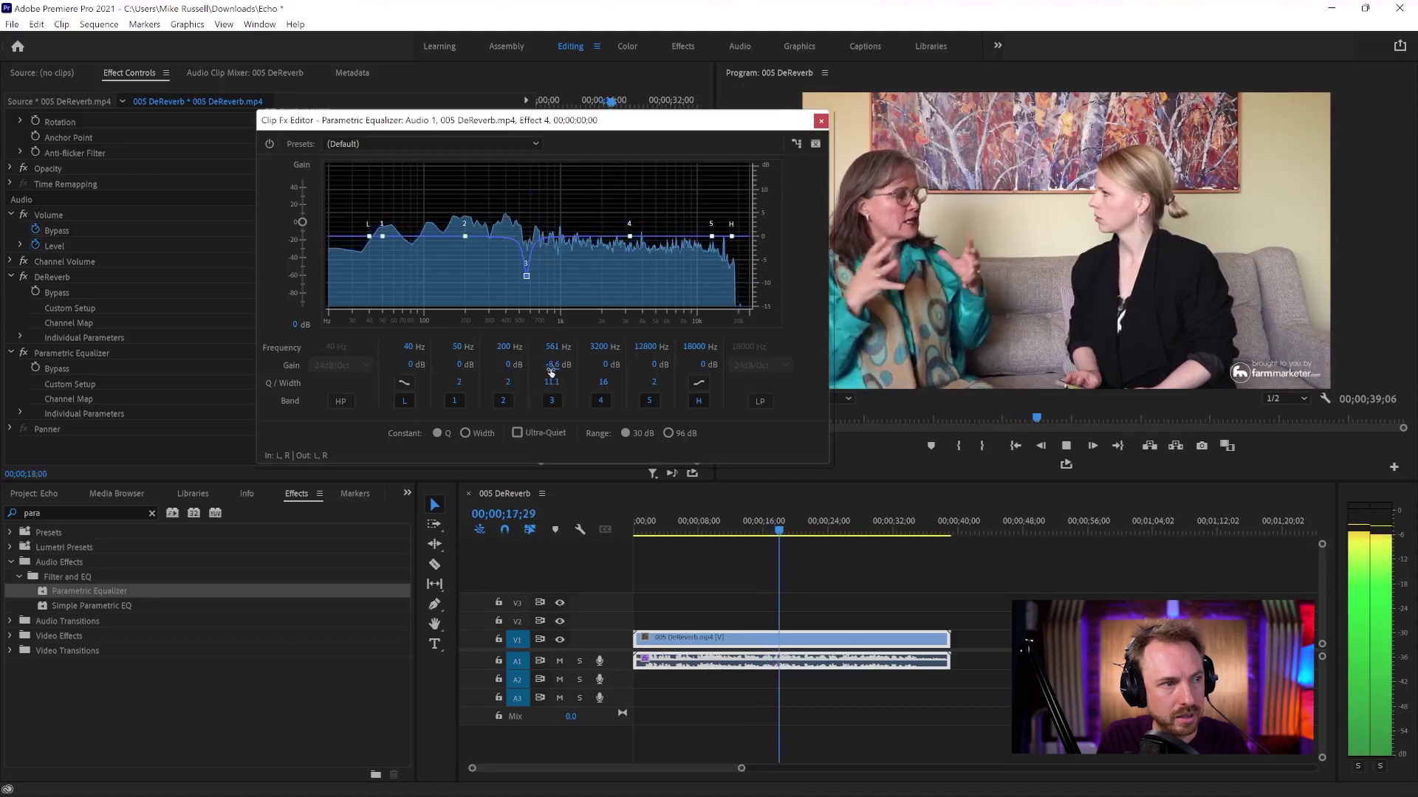
{"action": "key", "text": "space"}
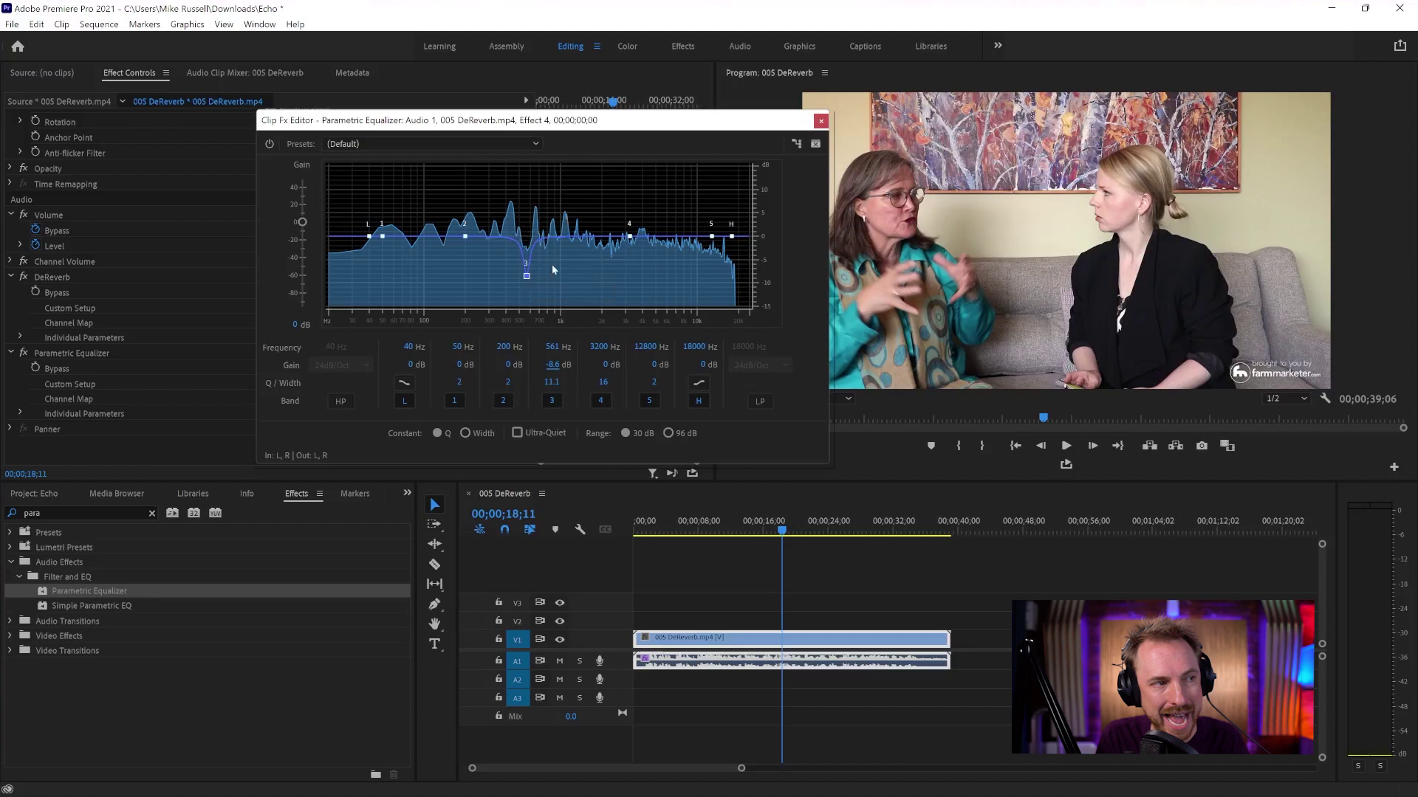
Sweep band 4 for another resonance and cut it to -5.7 dB at 1851 Hz
{"action": "left_click_drag", "start_coordinate": [632, 237], "coordinate": [600, 172]}
{"action": "key", "text": "space"}
{"action": "key", "text": "space"}
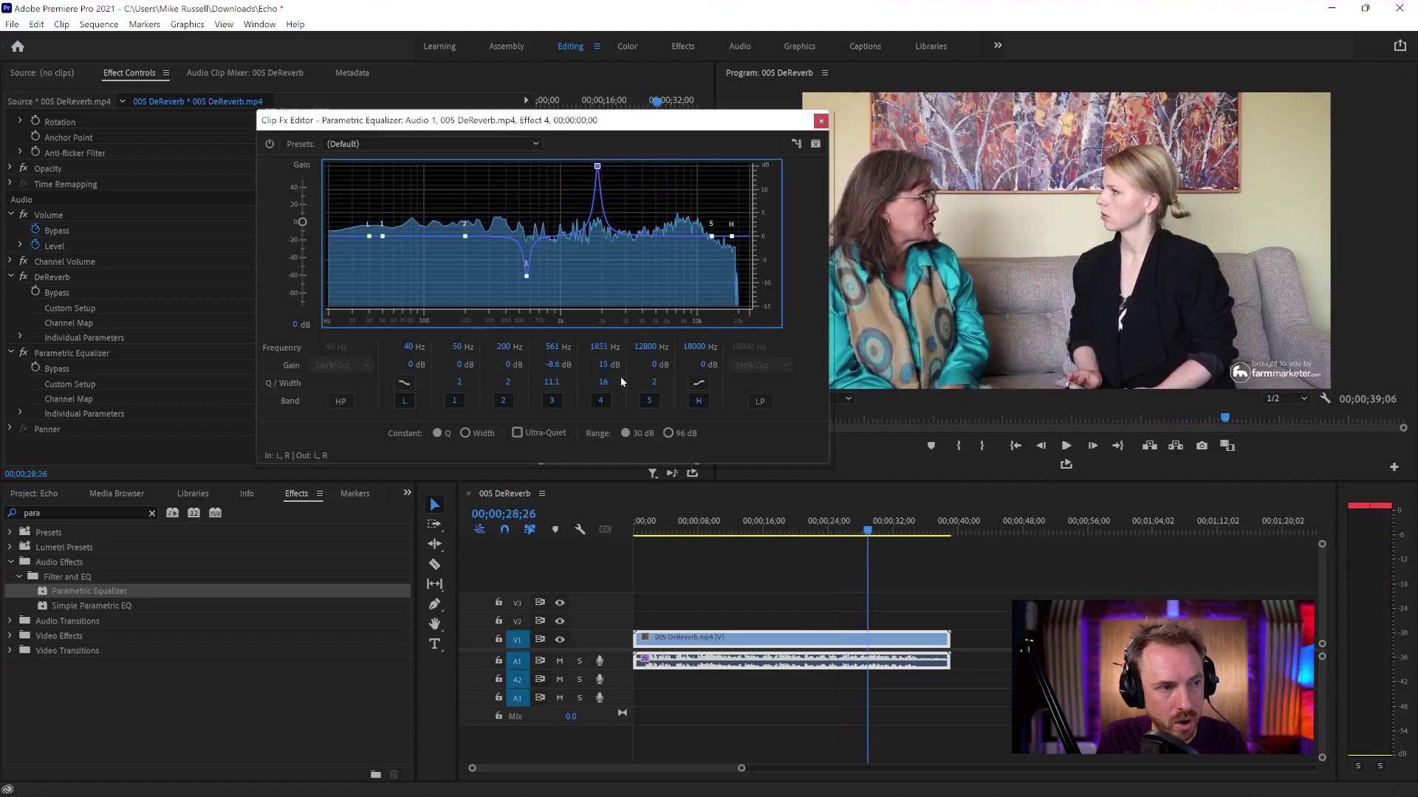
{"action": "left_click_drag", "start_coordinate": [605, 363], "coordinate": [520, 350]}
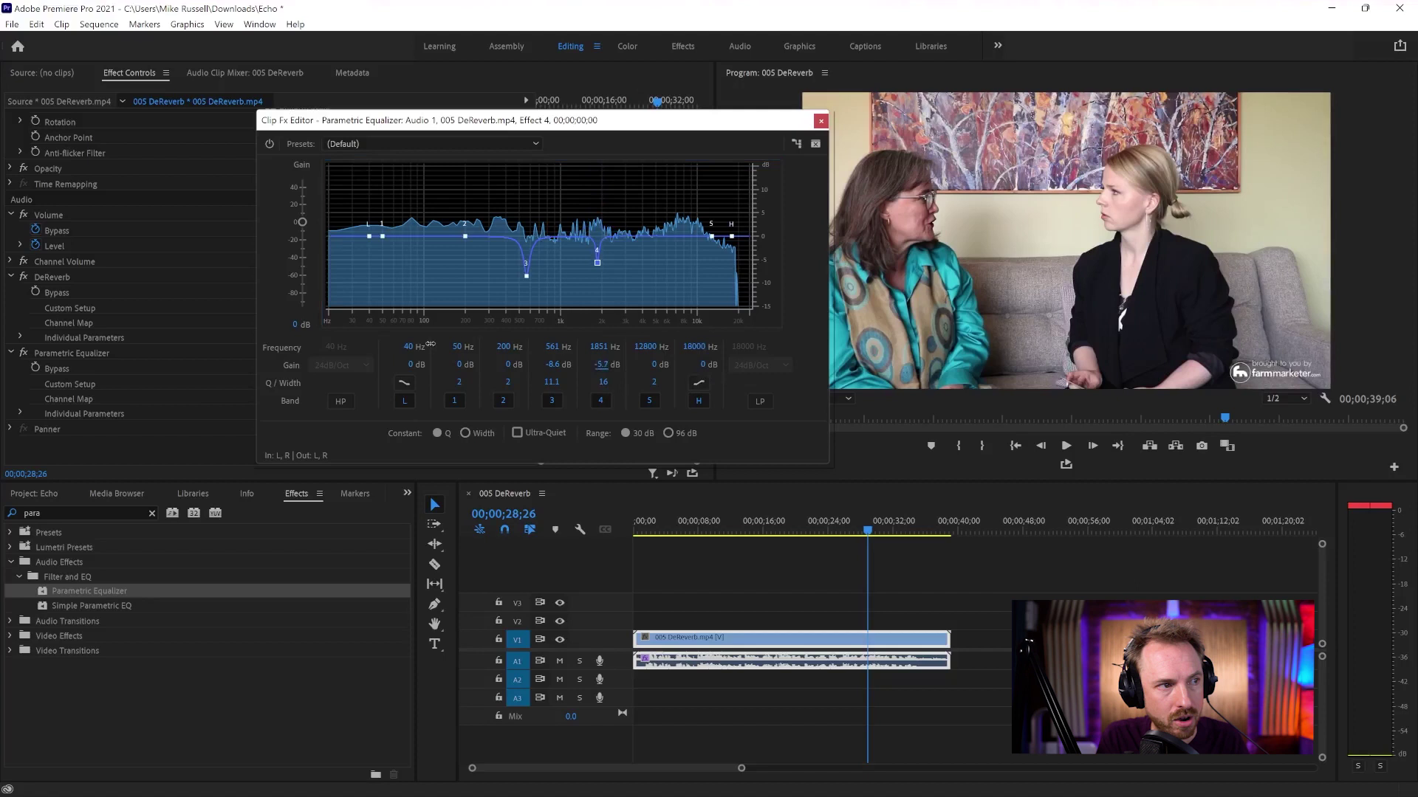
{"action": "key", "text": "space"}
{"action": "left_click", "coordinate": [561, 100]}
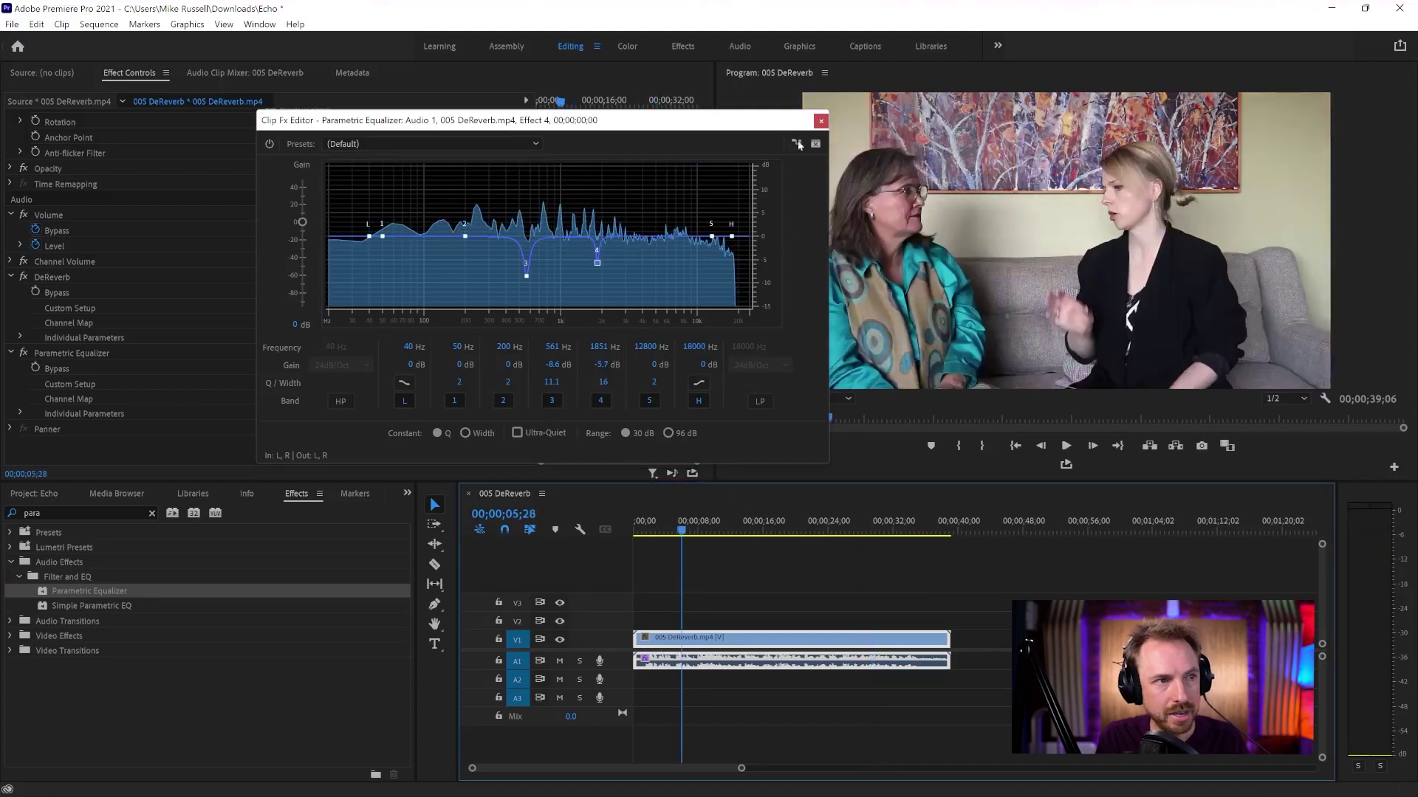
Close the EQ editor, move Parametric Equalizer above DeReverb, and turn off DeReverb's Bypass
{"action": "left_click", "coordinate": [820, 121]}
{"action": "left_click_drag", "start_coordinate": [102, 353], "coordinate": [103, 281]}
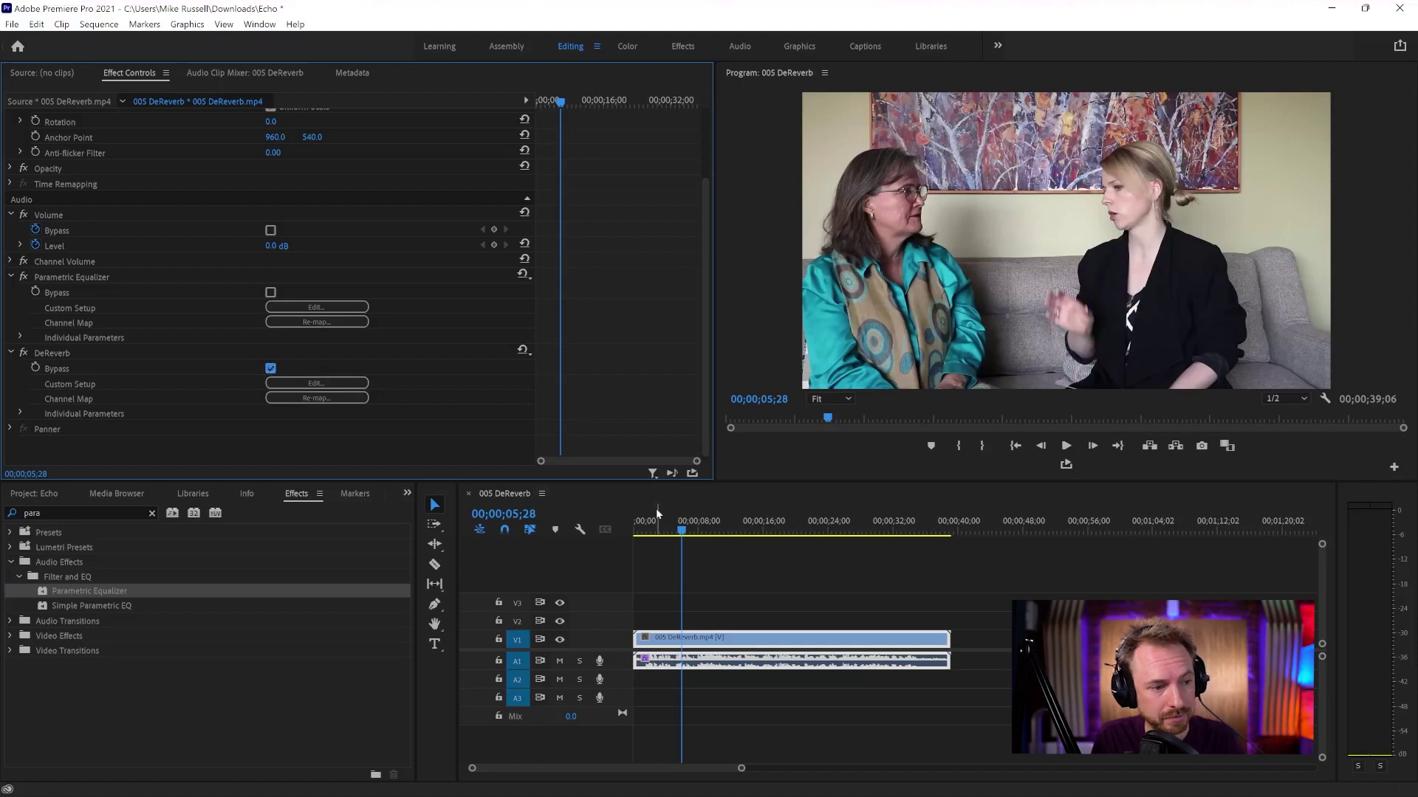
{"action": "left_click", "coordinate": [270, 368]}
Preview from about 7 seconds with all effects active, checking DeReverb at a 57% amount
{"action": "left_click", "coordinate": [693, 530]}
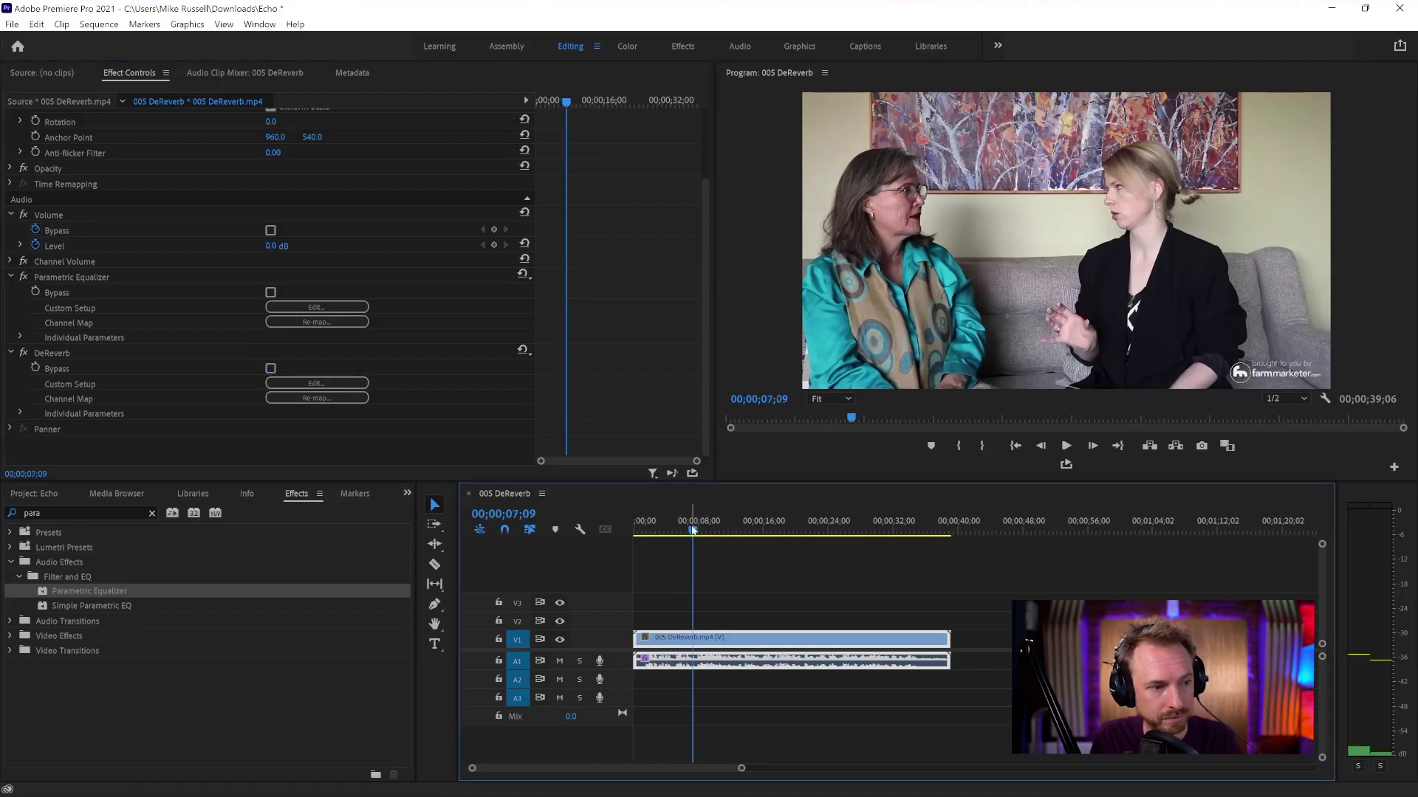
{"action": "key", "text": "space"}
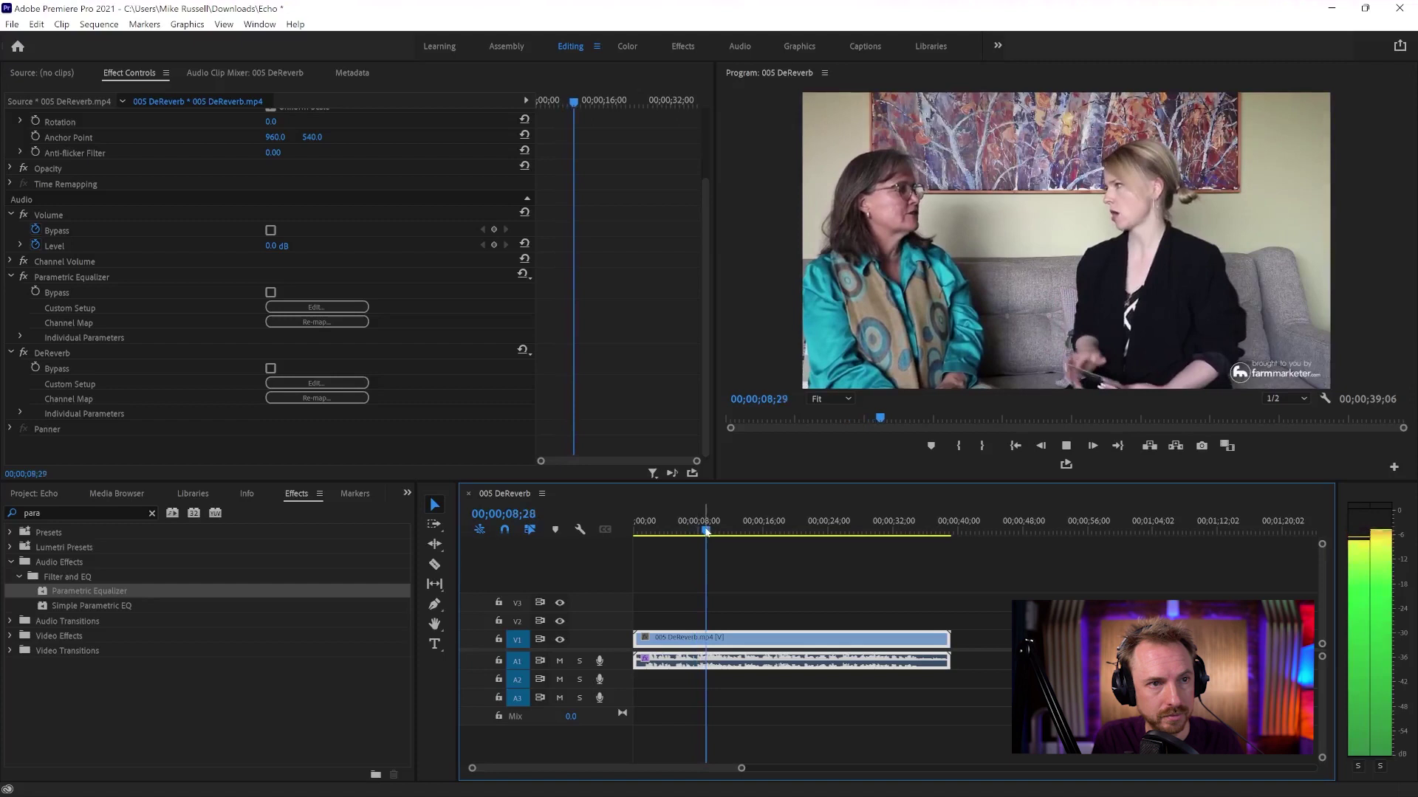
{"action": "left_click", "coordinate": [316, 384]}
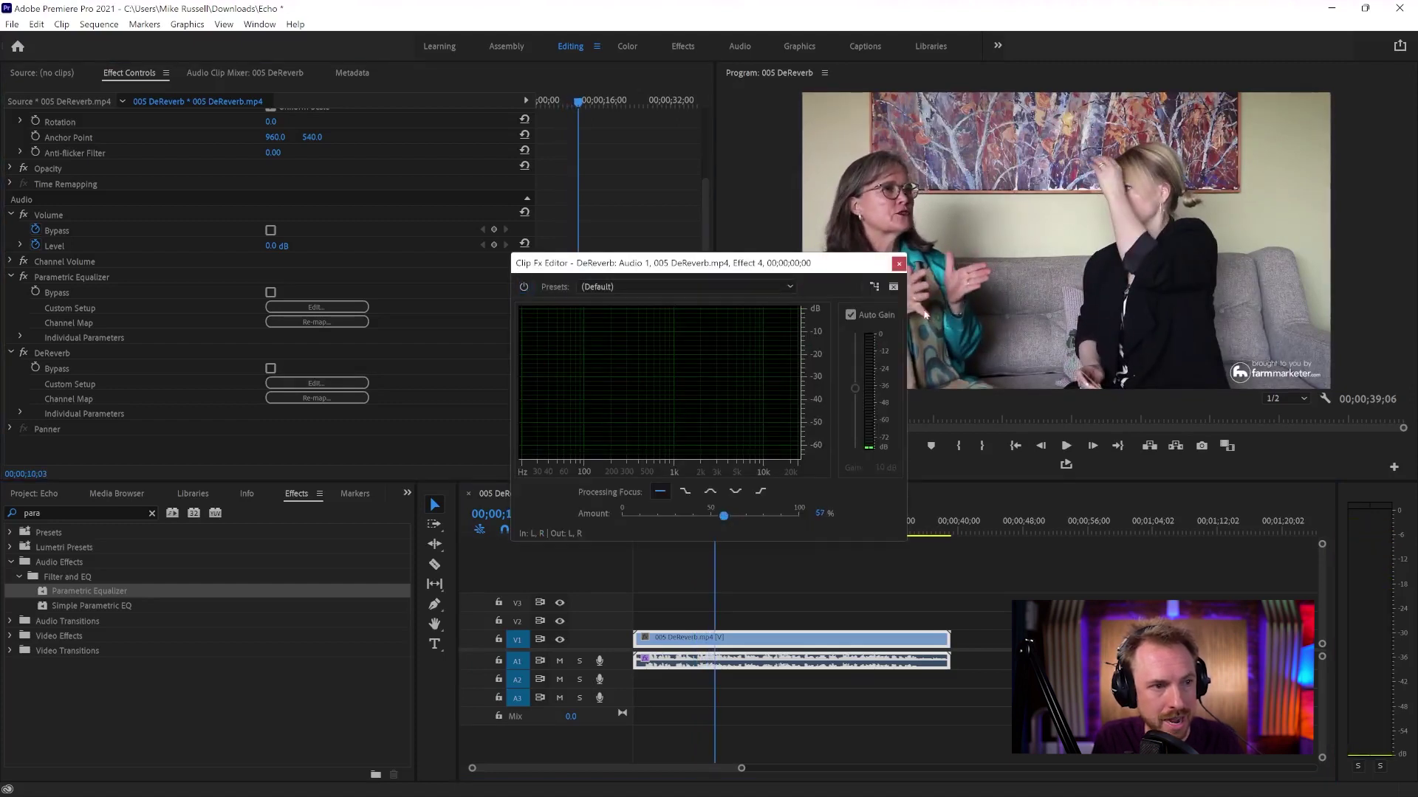
{"action": "left_click", "coordinate": [897, 264]}
{"action": "key", "text": "space"}
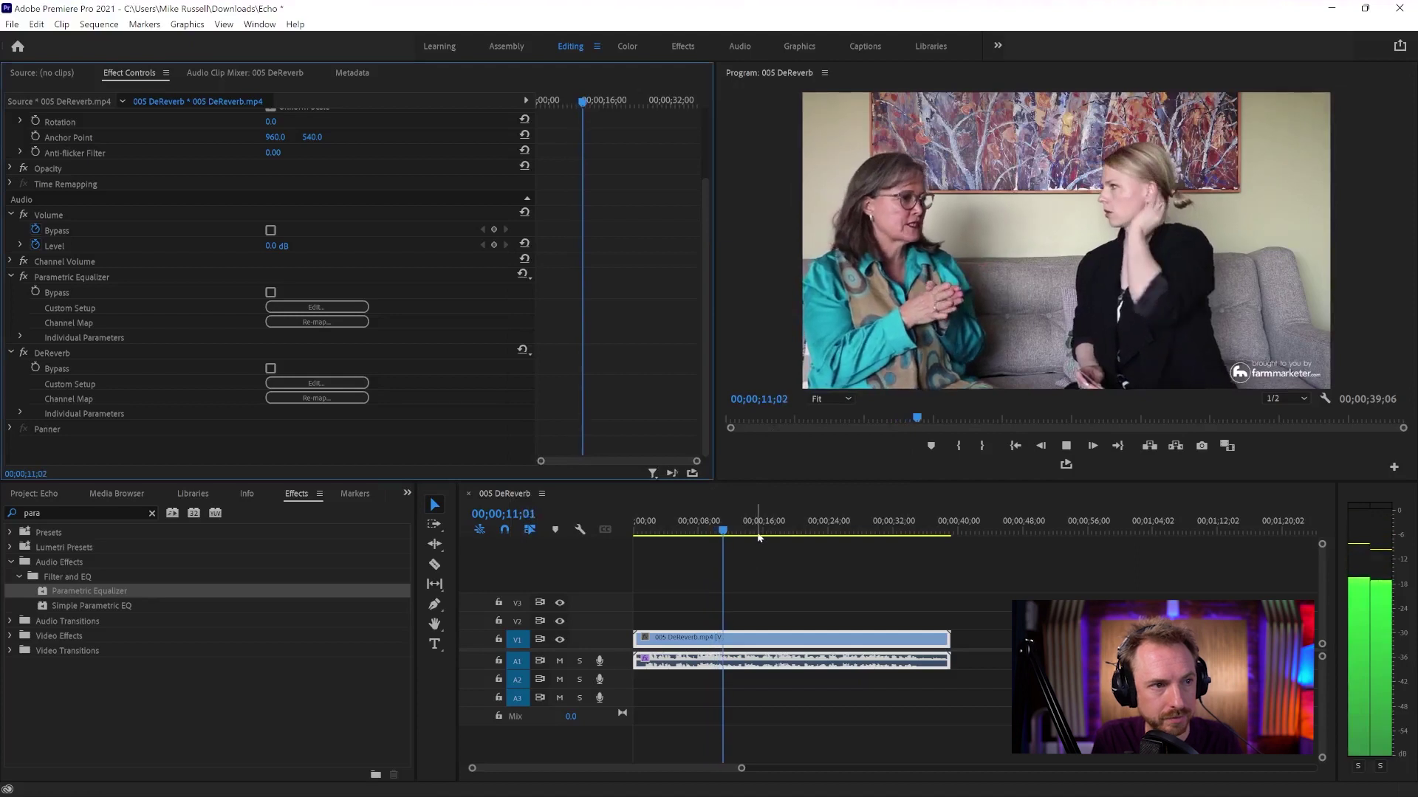
{"action": "key", "text": "space"}
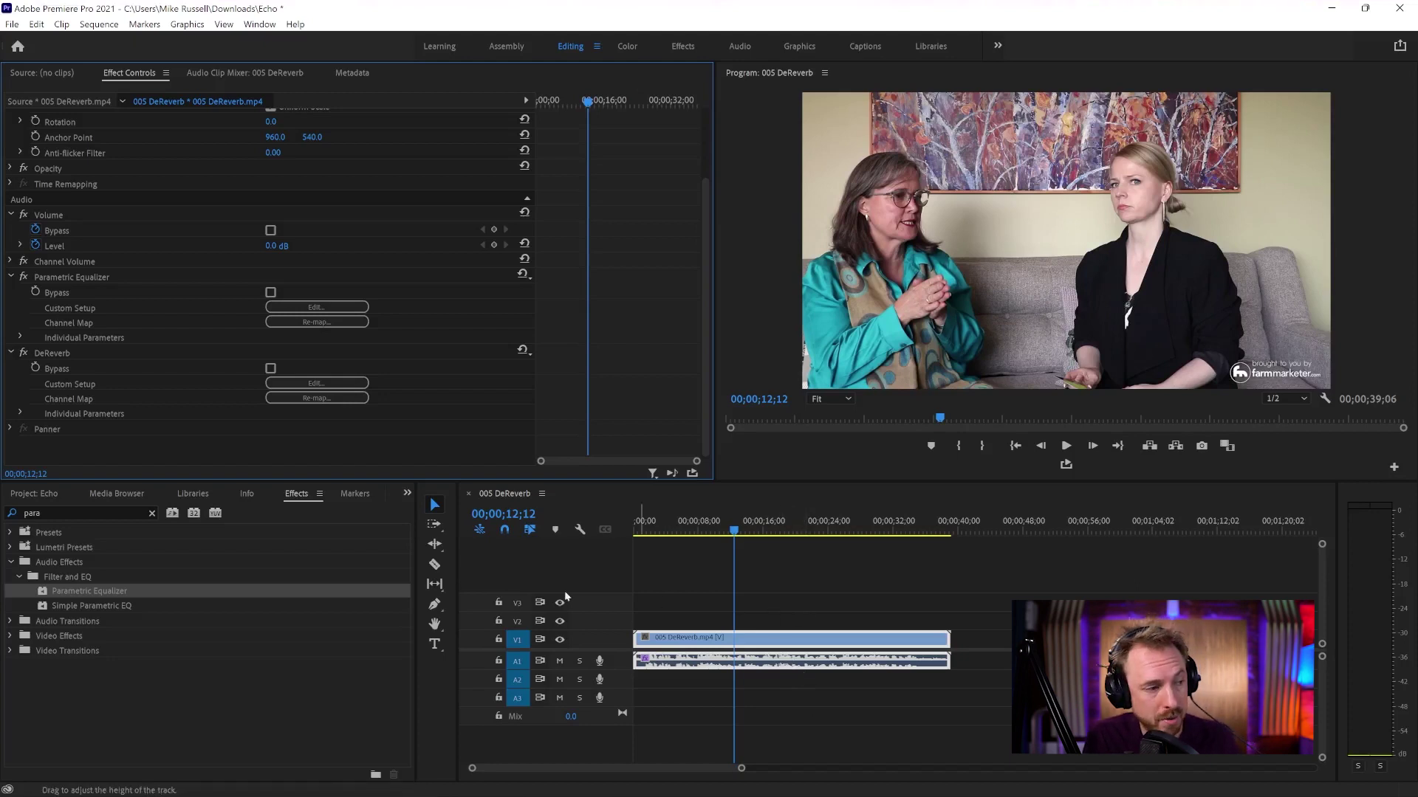
Apply Dynamics ('dyn') to the A1 audio, enable AutoGate at a -30 dB threshold, and test playback
{"action": "left_click", "coordinate": [79, 511]}
{"action": "type", "text": "dyn"}
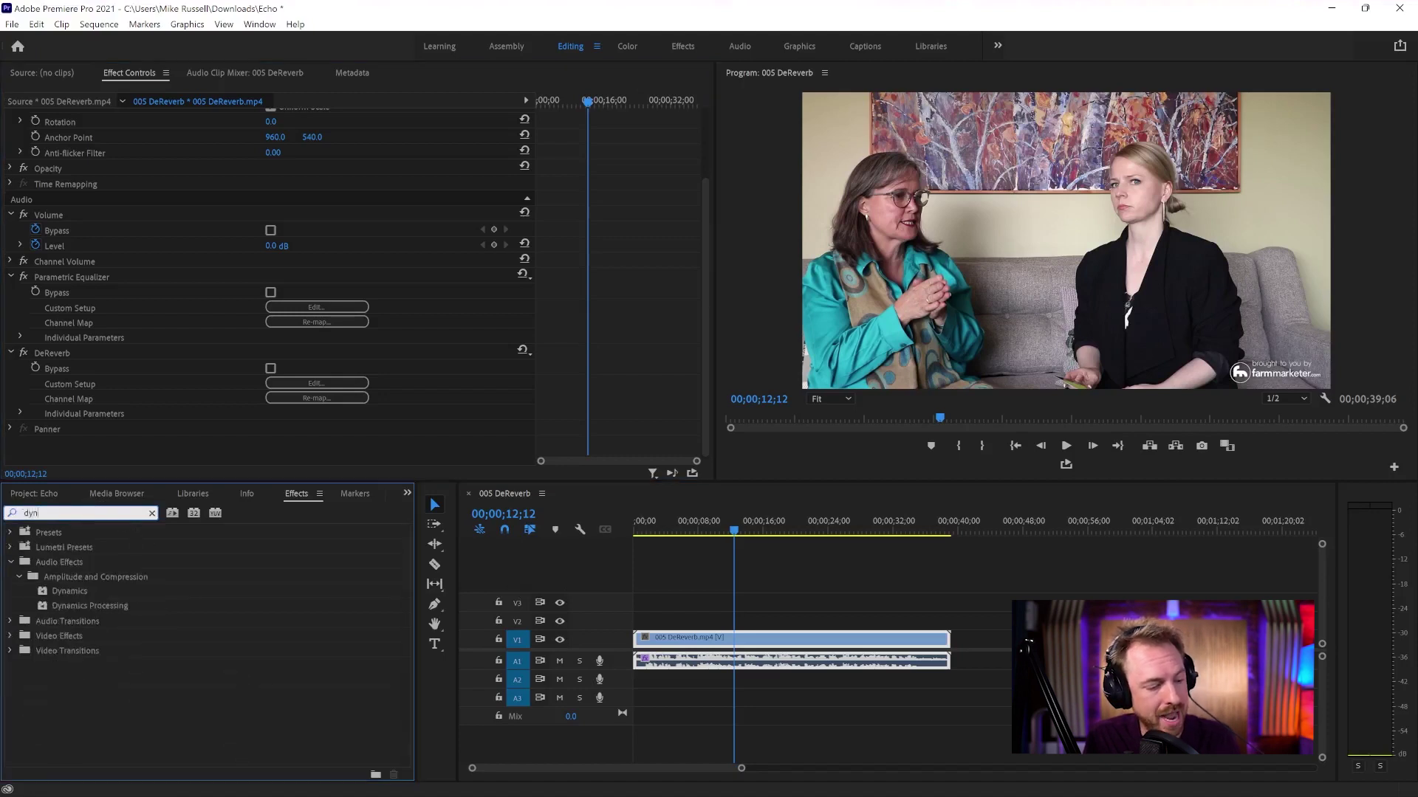
{"action": "left_click", "coordinate": [82, 591]}
{"action": "left_click_drag", "start_coordinate": [636, 519], "coordinate": [649, 661]}
{"action": "left_click", "coordinate": [356, 460]}
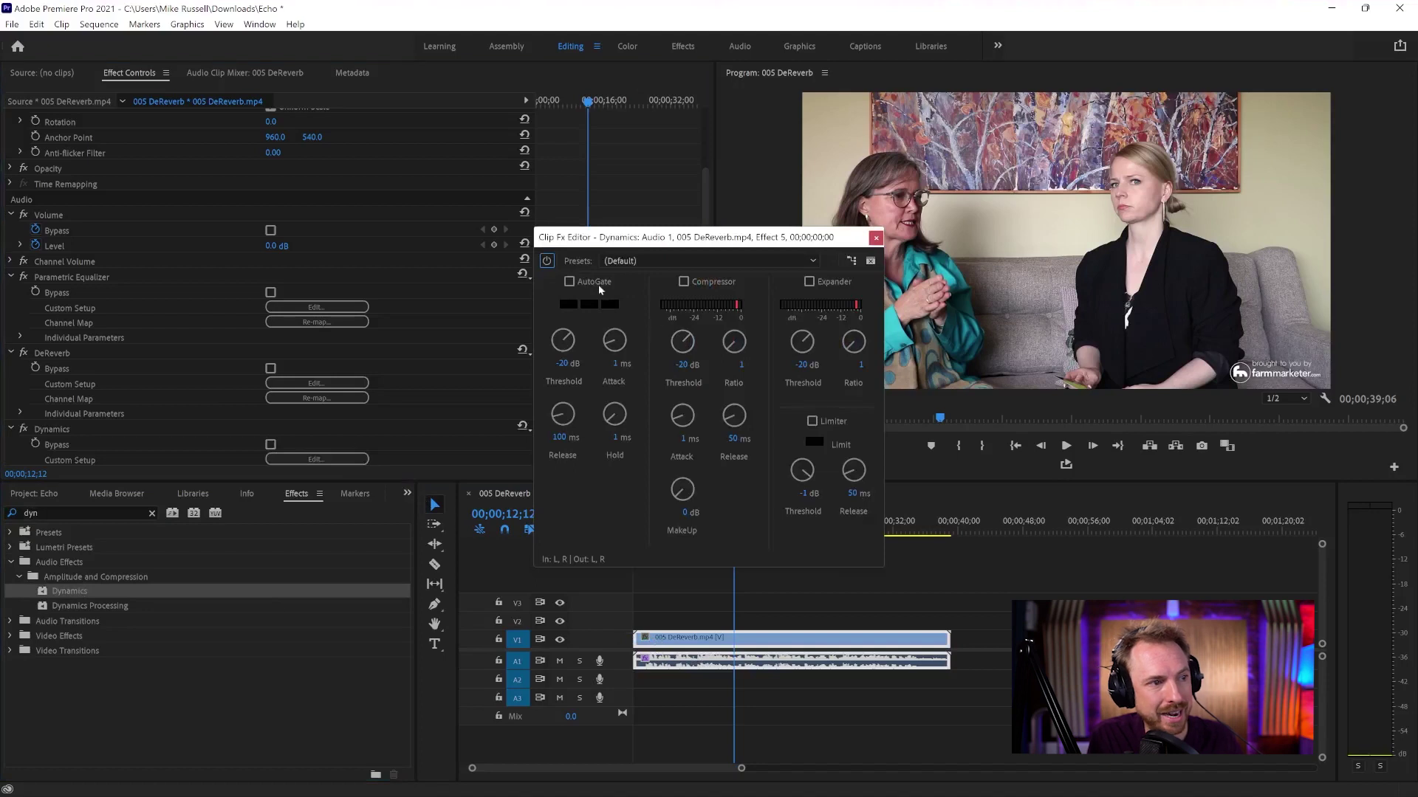
{"action": "left_click_drag", "start_coordinate": [569, 338], "coordinate": [572, 352]}
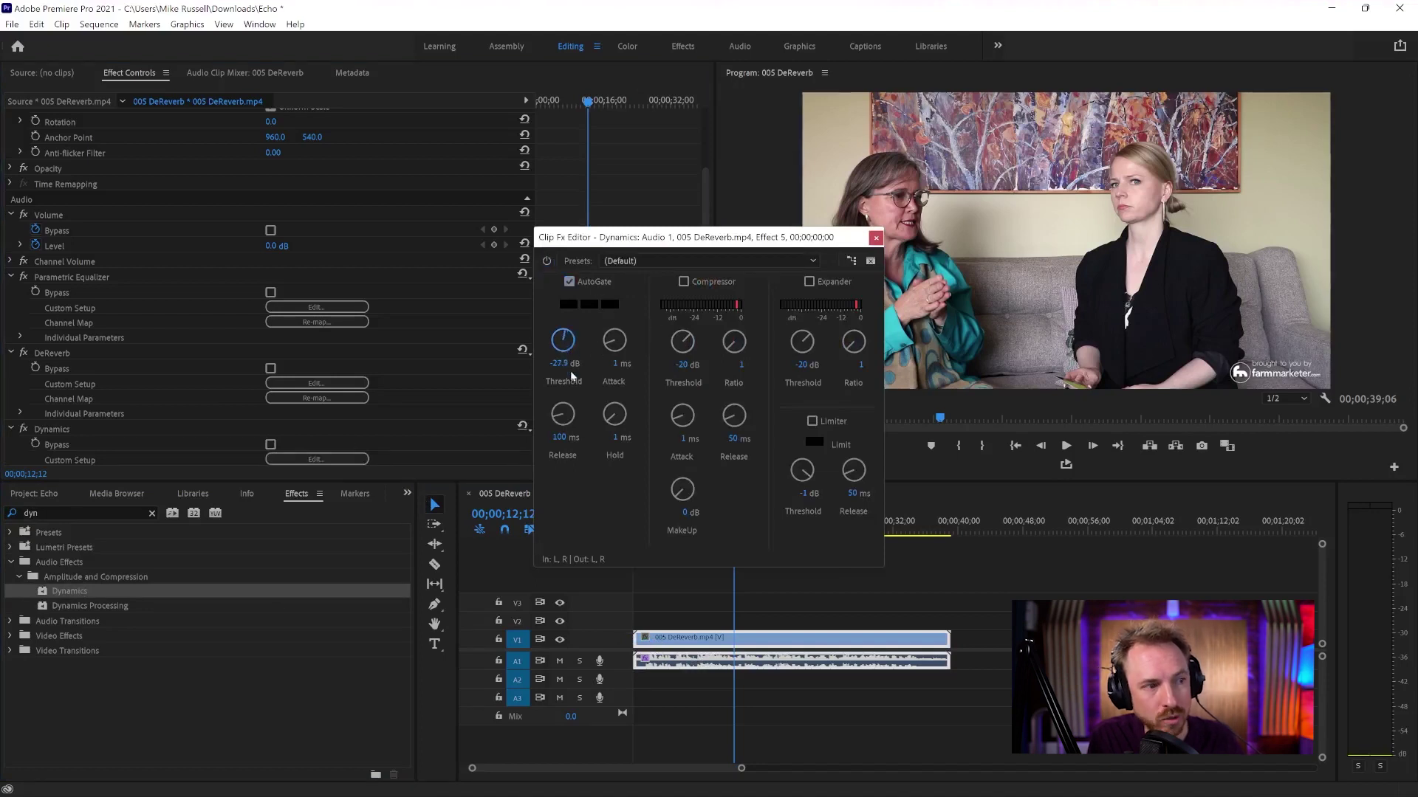
{"action": "key", "text": "space"}
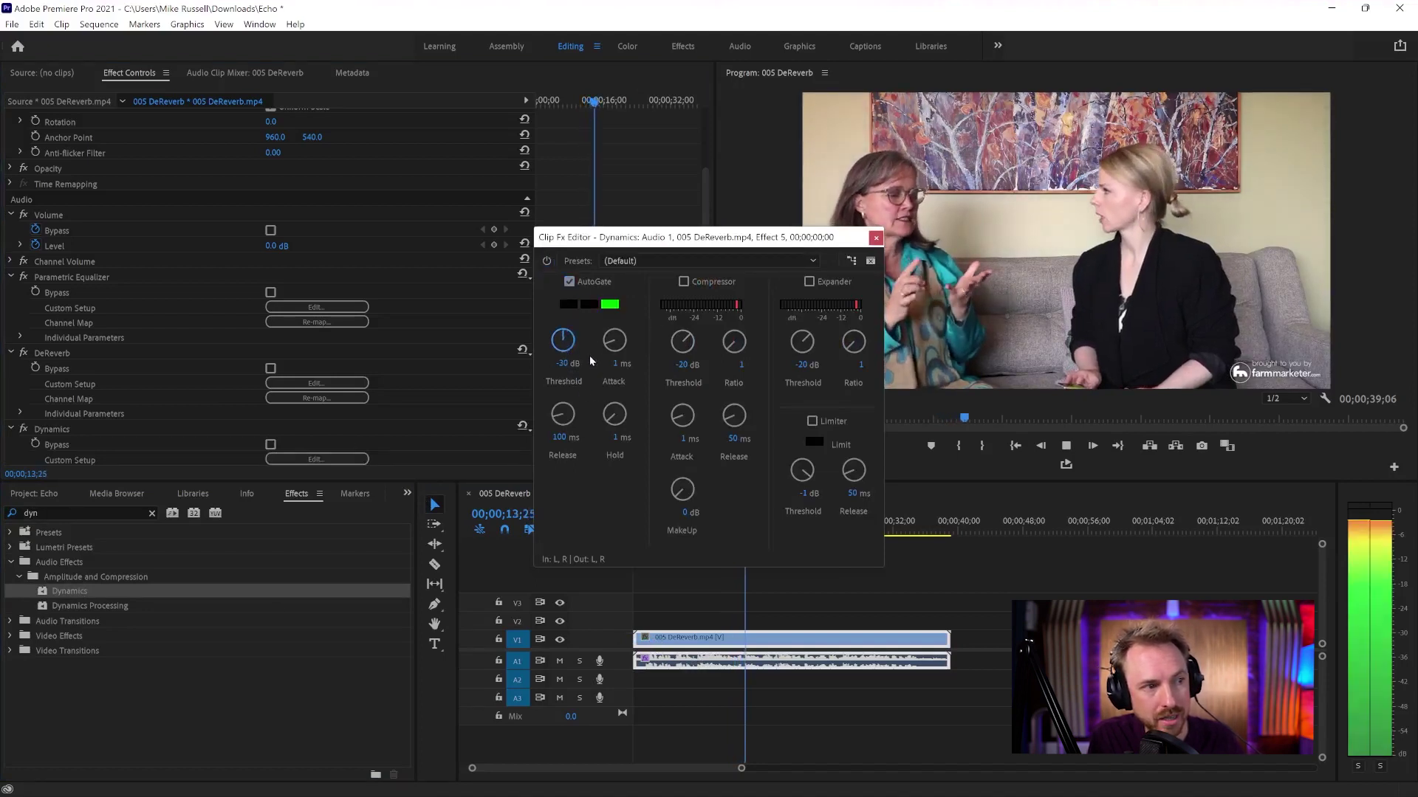
{"action": "key", "text": "space"}
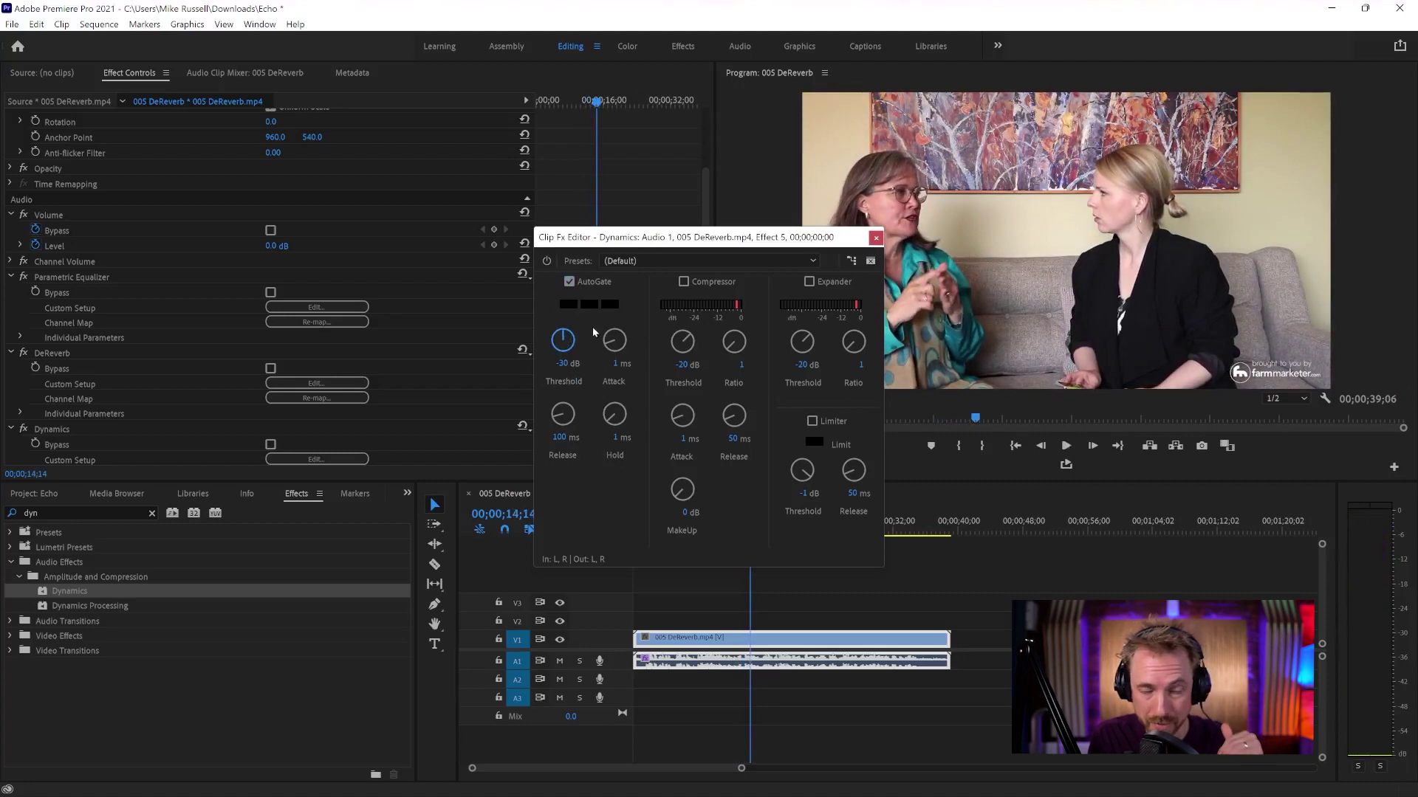